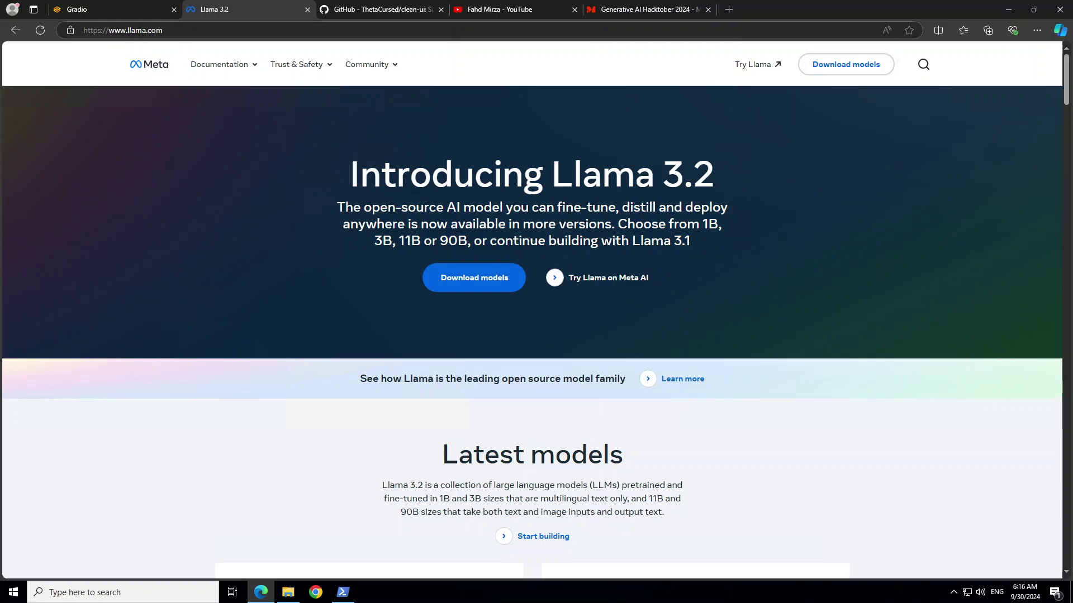
Step: View the YouTube channel's llama3.2 search results and the Clean-UI GitHub README, and return to the local Clean-UI page
key("ctrl+4")
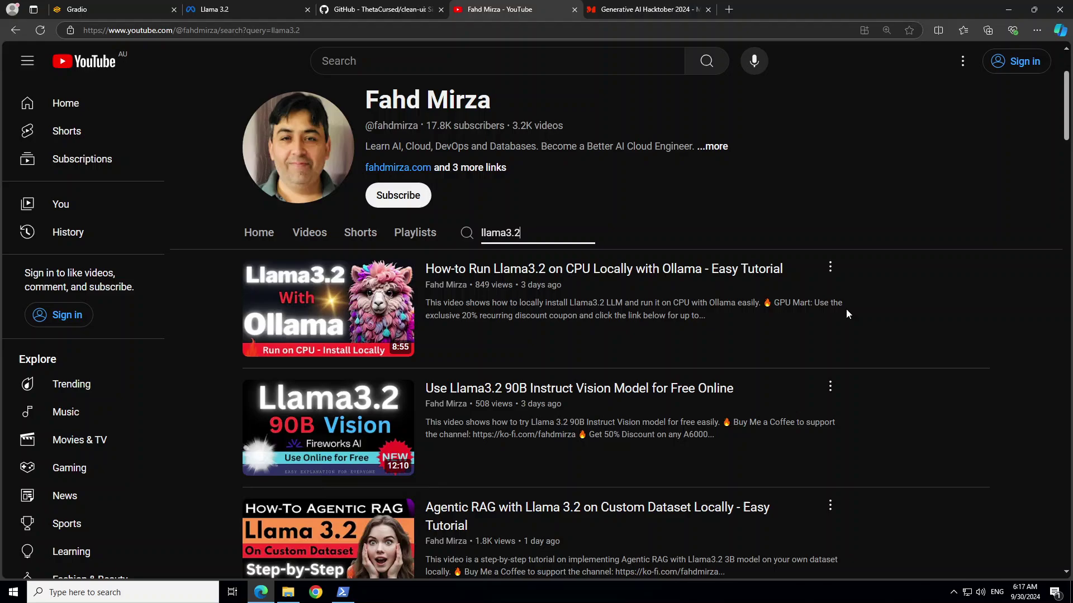
left_click(386, 10)
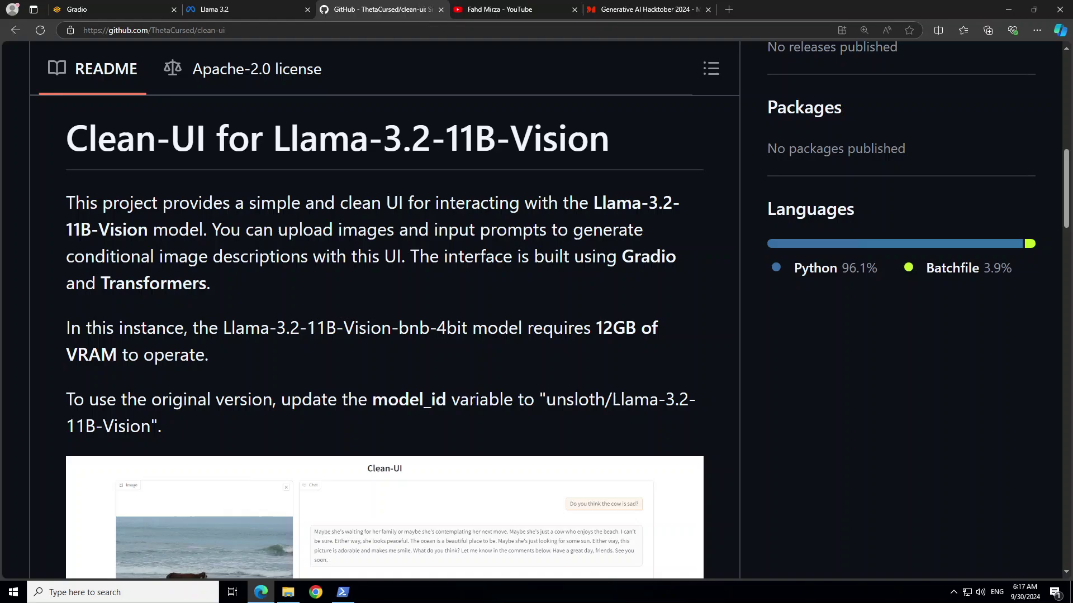
key("ctrl+1")
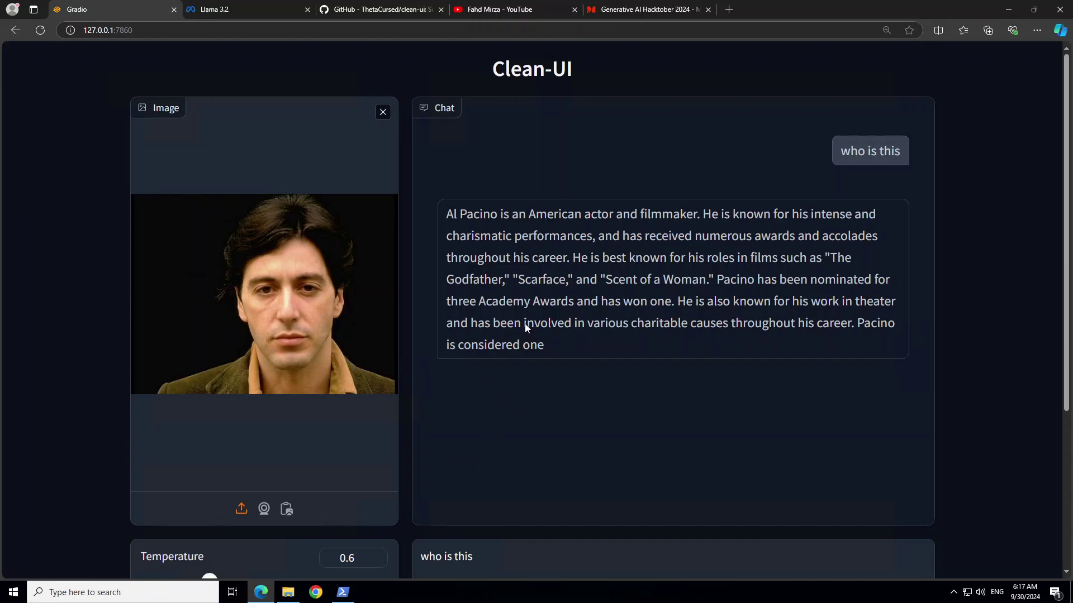
Step: Replace the loaded image with the black-and-white portrait of the man in a bowler hat from the Desktop folder
left_click(383, 113)
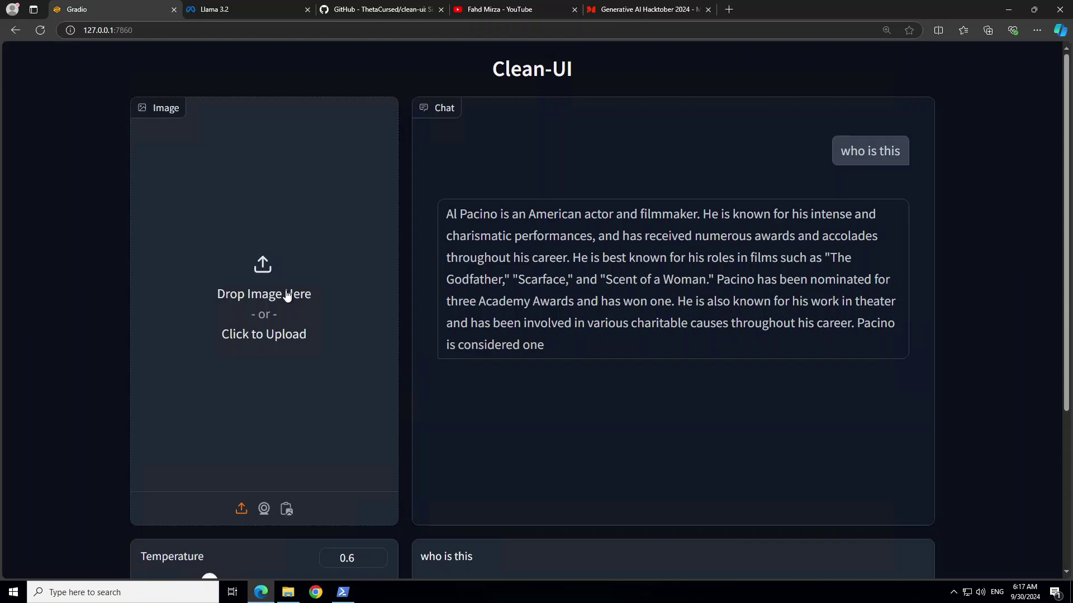
left_click(284, 294)
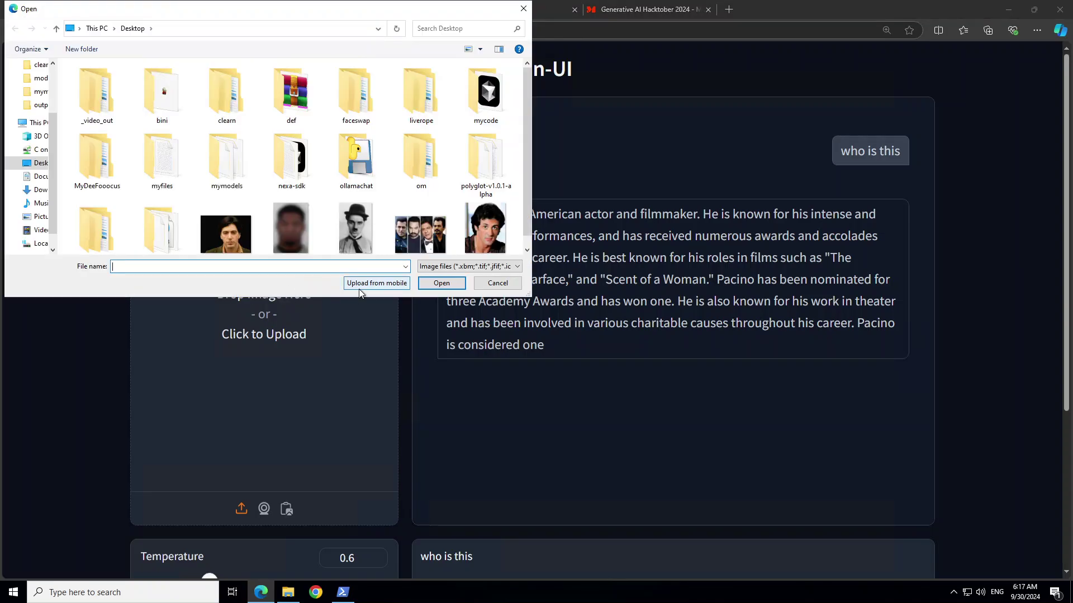
double_click(351, 230)
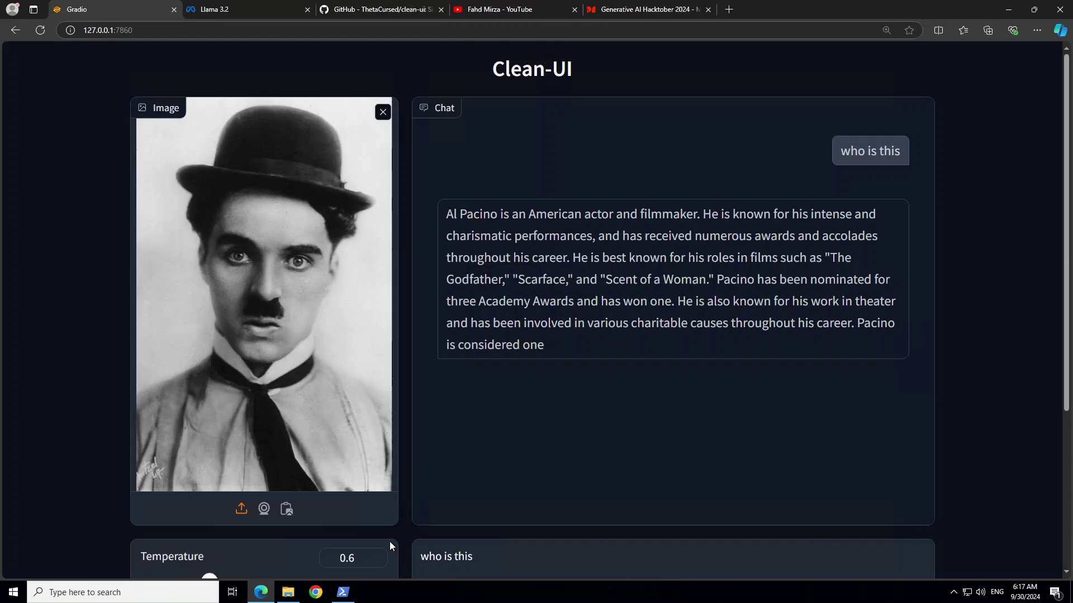
Step: Replace the prompt with "Who is this person" and generate an answer for the uploaded portrait
left_click_drag(497, 558, 420, 552)
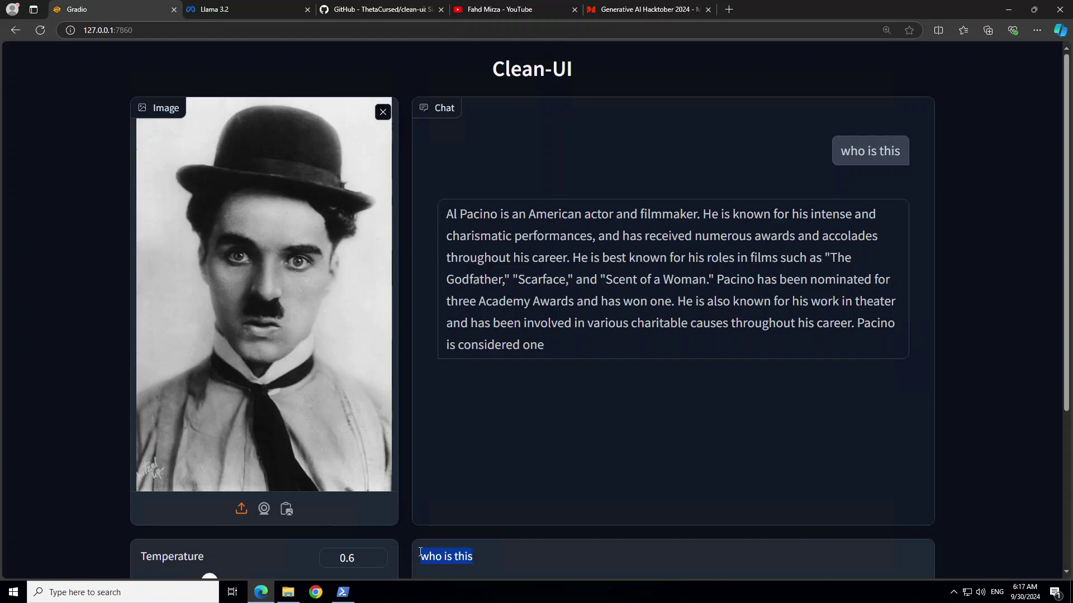
type("Who is this person")
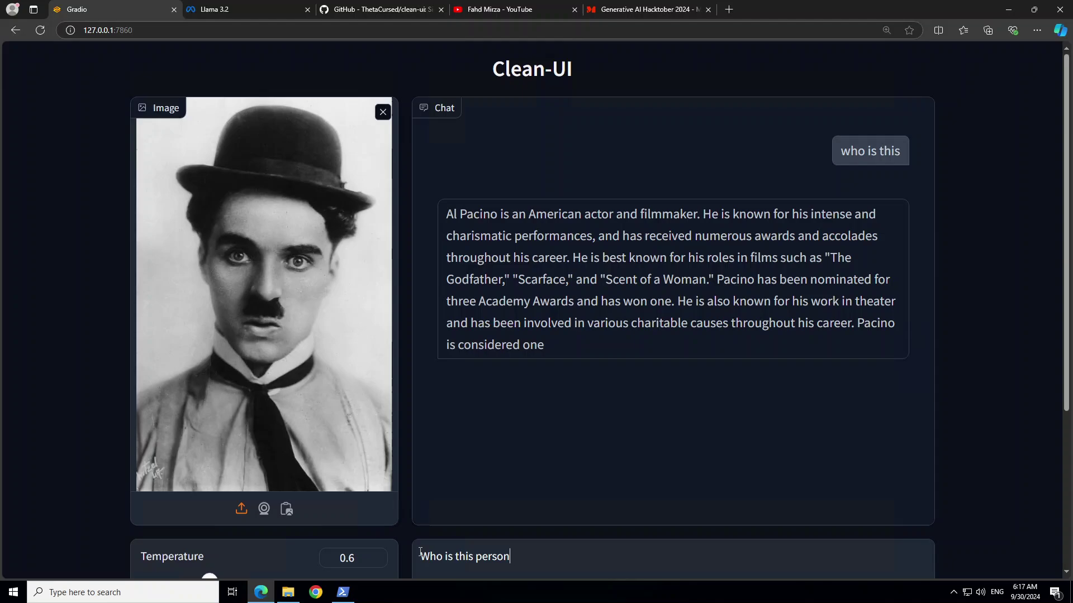
scroll(621, 411, "down", 3)
left_click(562, 464)
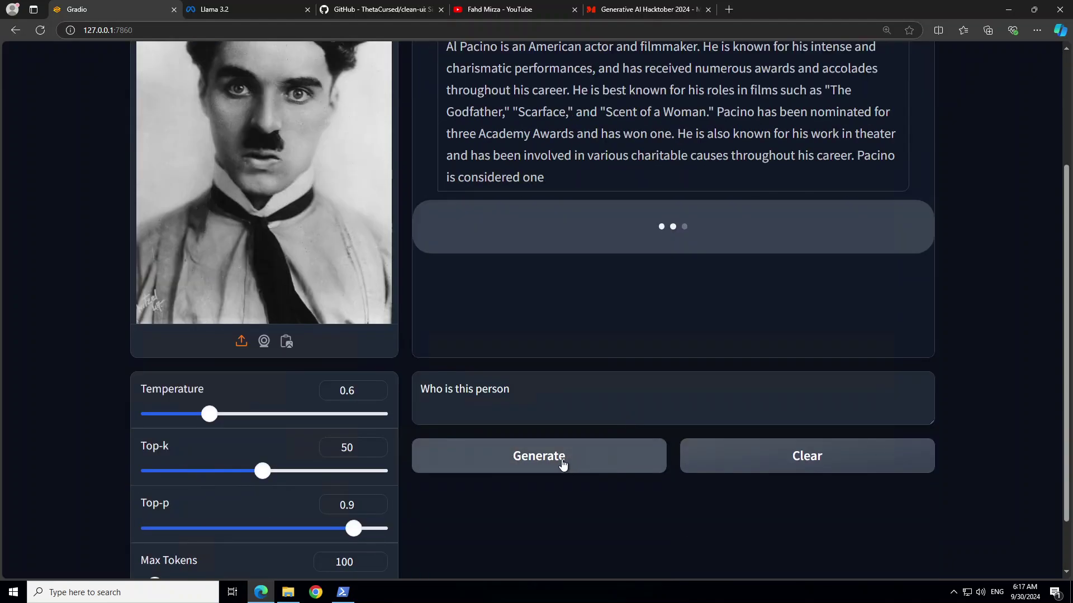
scroll(683, 395, "up", 3)
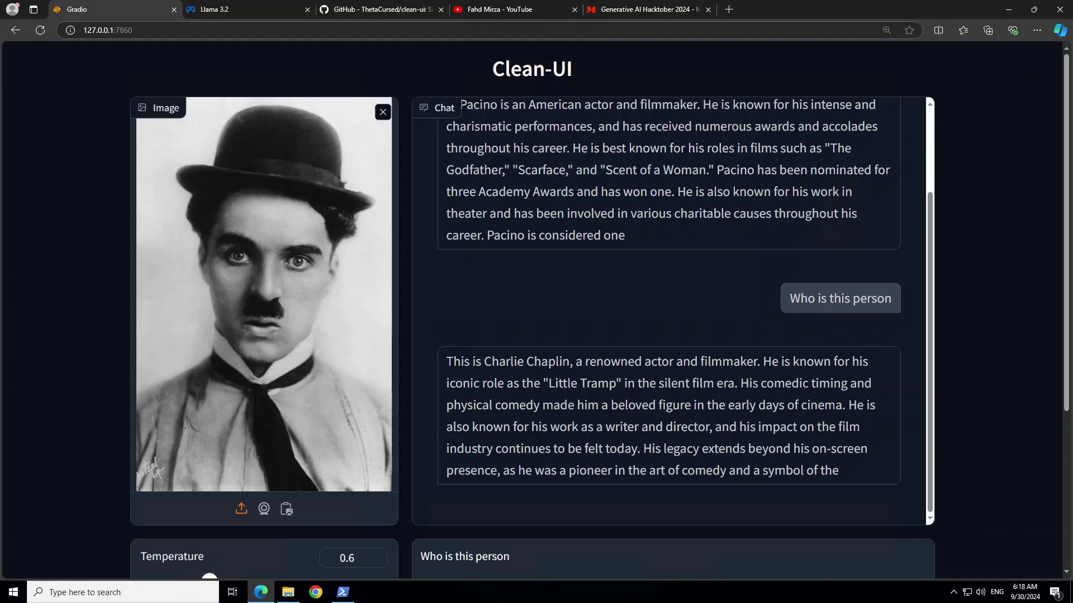
Step: Replace the prompt with "any very famous movie by this person?" and generate an answer
key("ctrl+a")
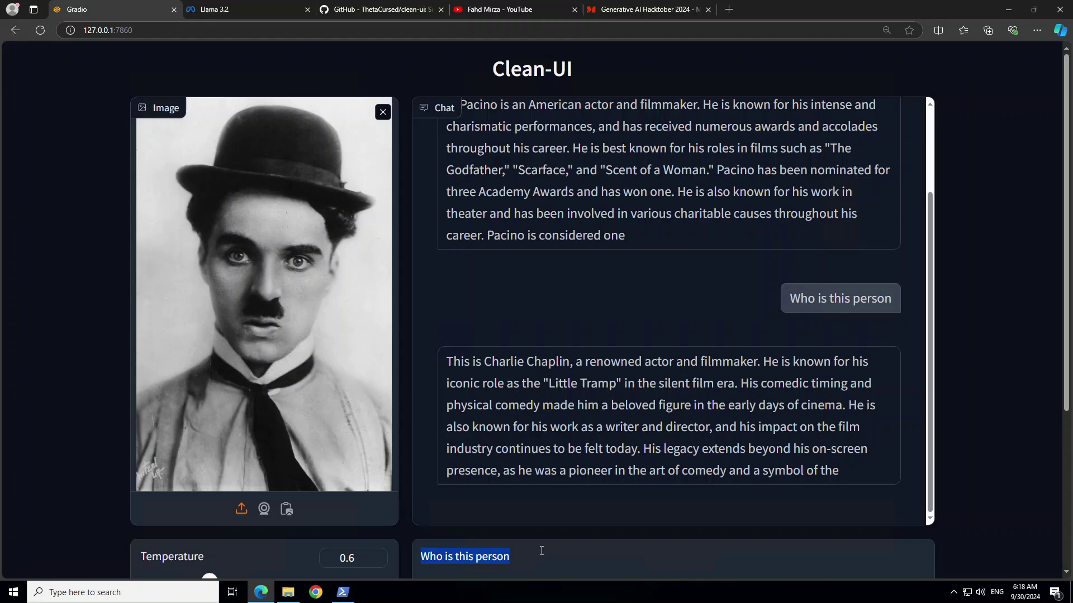
type("any ")
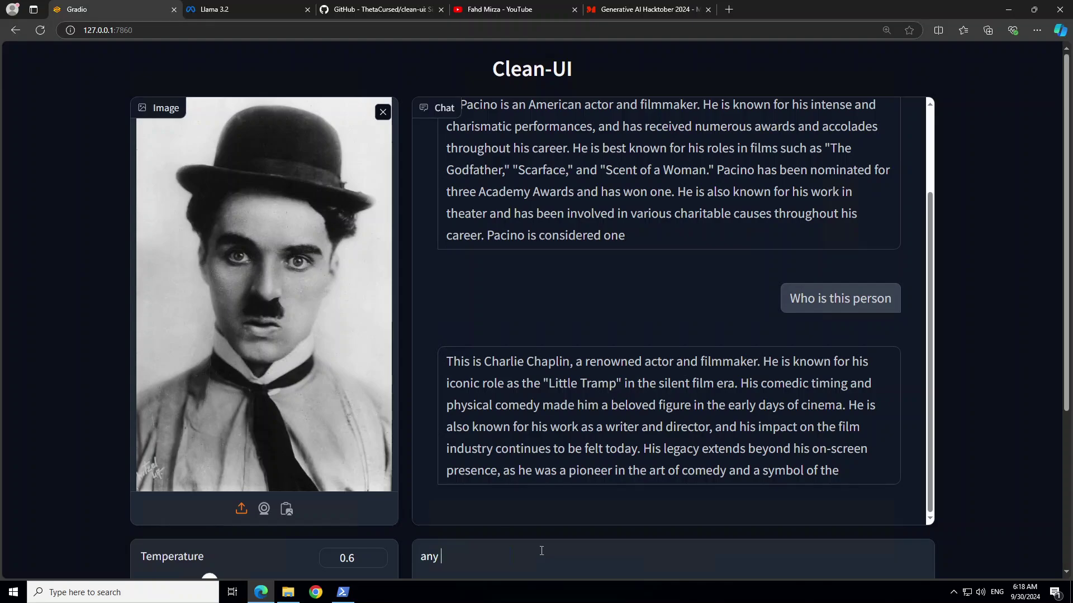
type("very famous movie by this p")
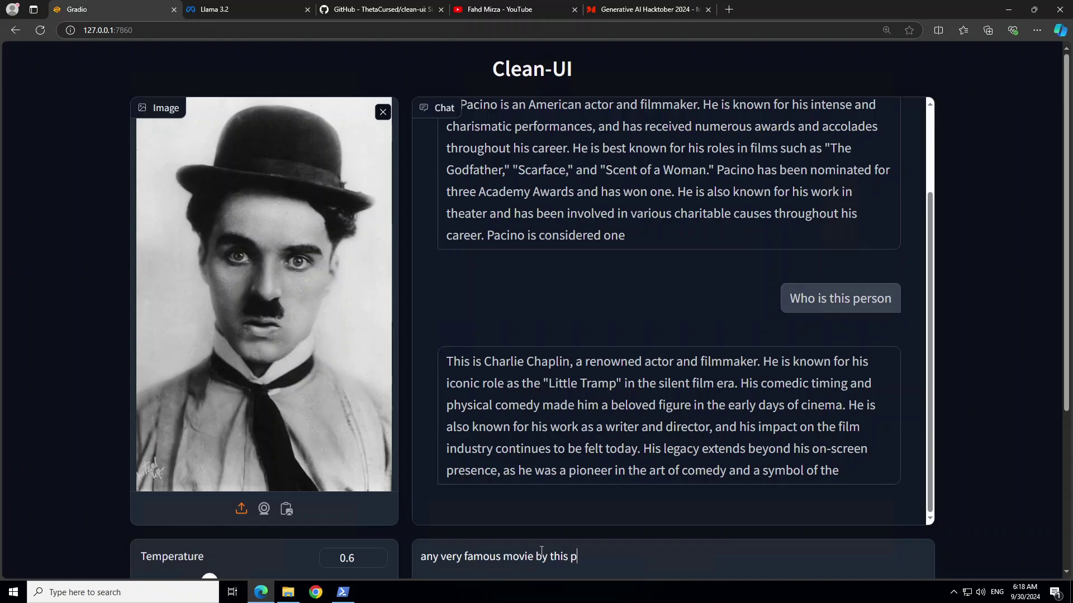
type("erson?")
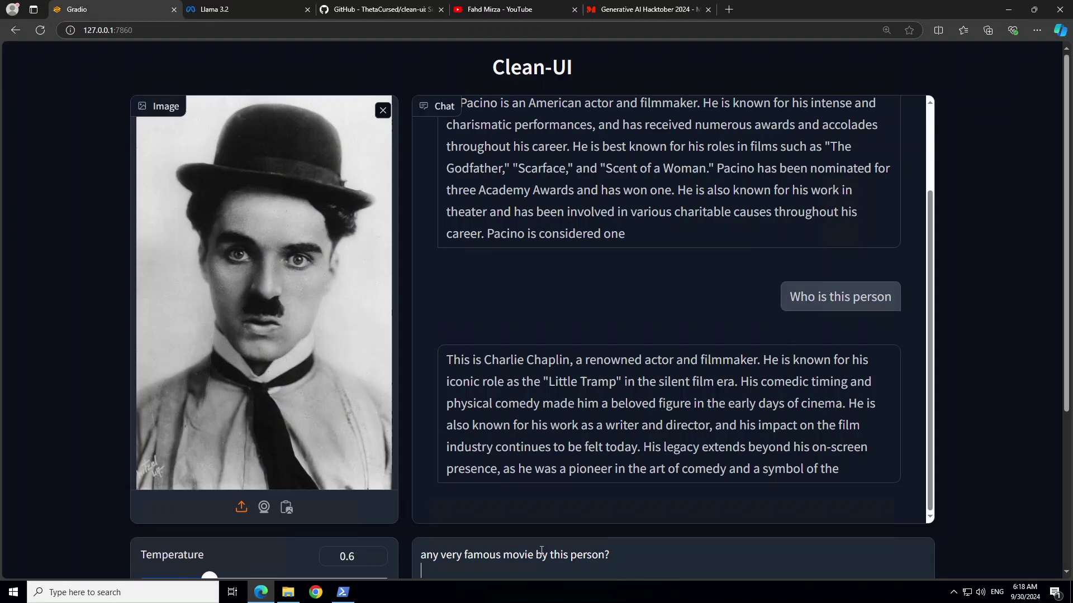
key("Return")
scroll(759, 499, "down", 3)
left_click(558, 480)
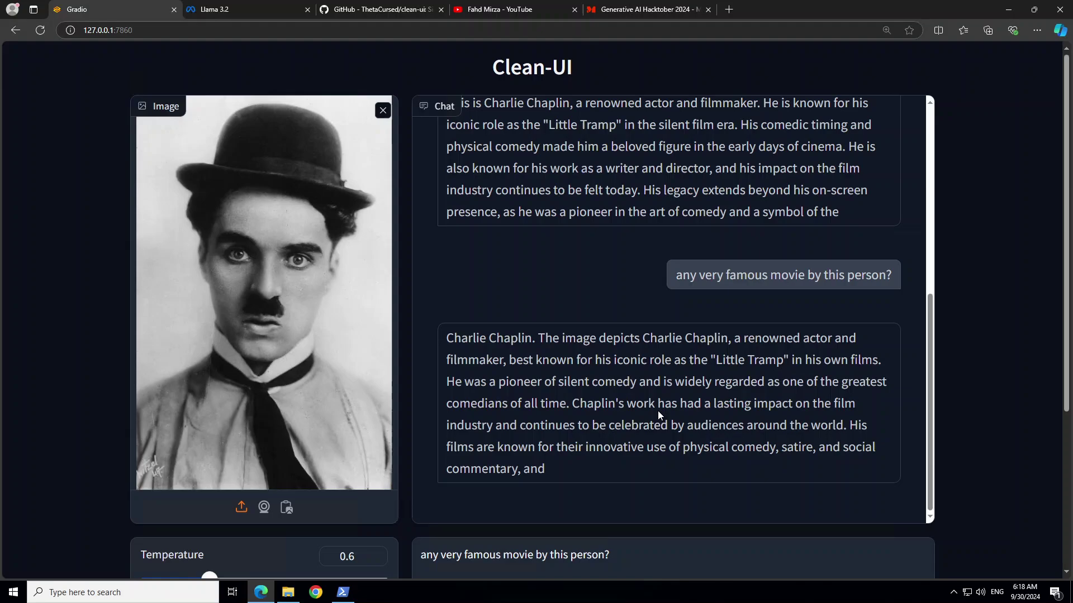
Step: Review the chat history from the latest answer back to the first question
scroll(693, 418, "down", 4)
scroll(695, 387, "up", 3)
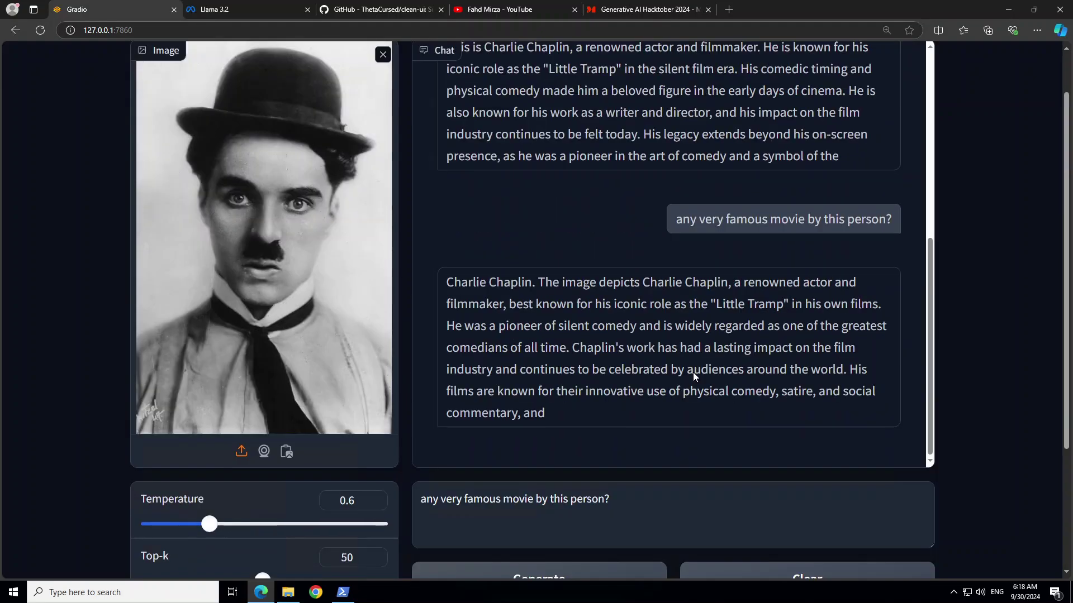
scroll(698, 391, "up", 5)
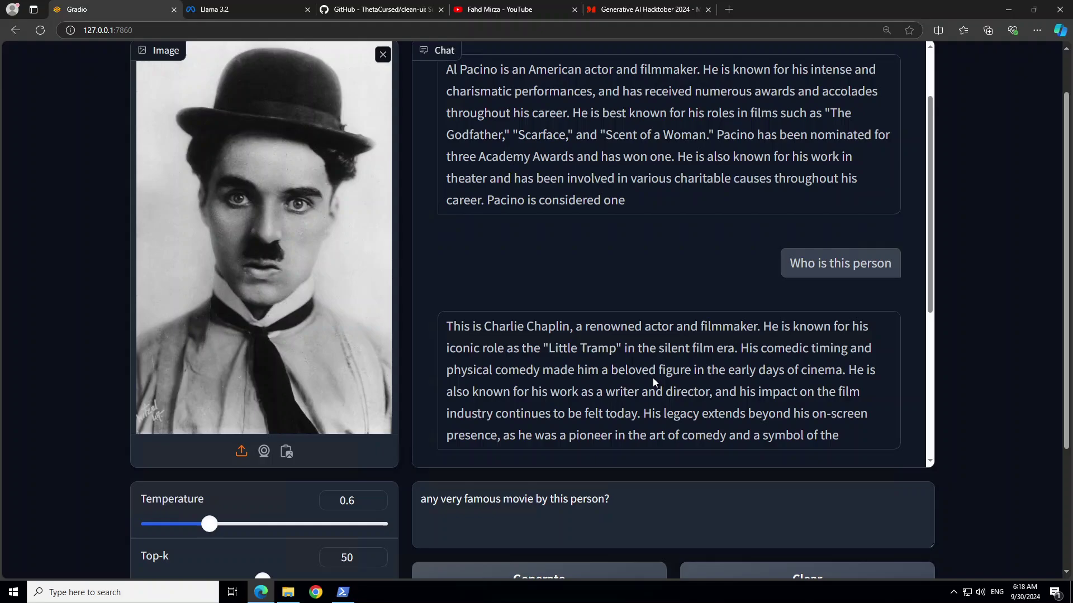
scroll(646, 299, "up", 2)
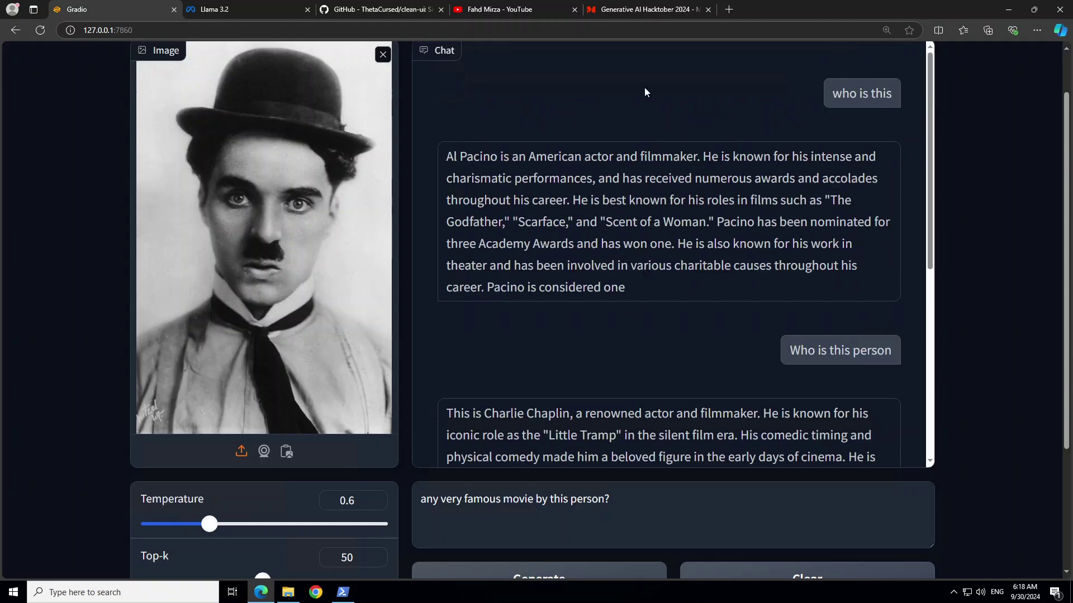
Step: View the Massed Compute Generative AI Hacktober 2024 page and return to the Clean-UI GitHub README
left_click(628, 9)
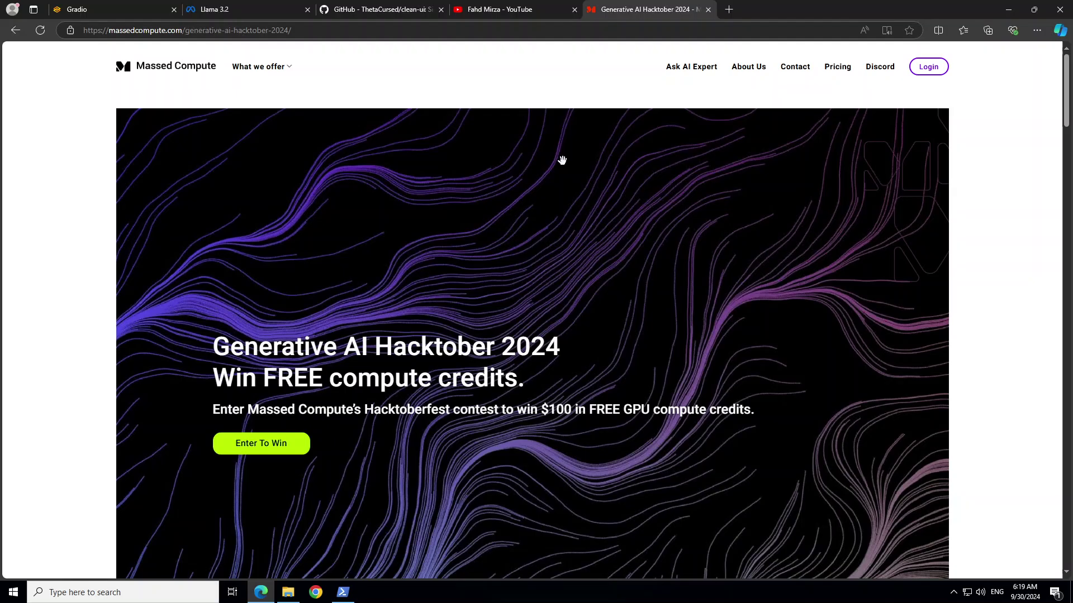
left_click(368, 10)
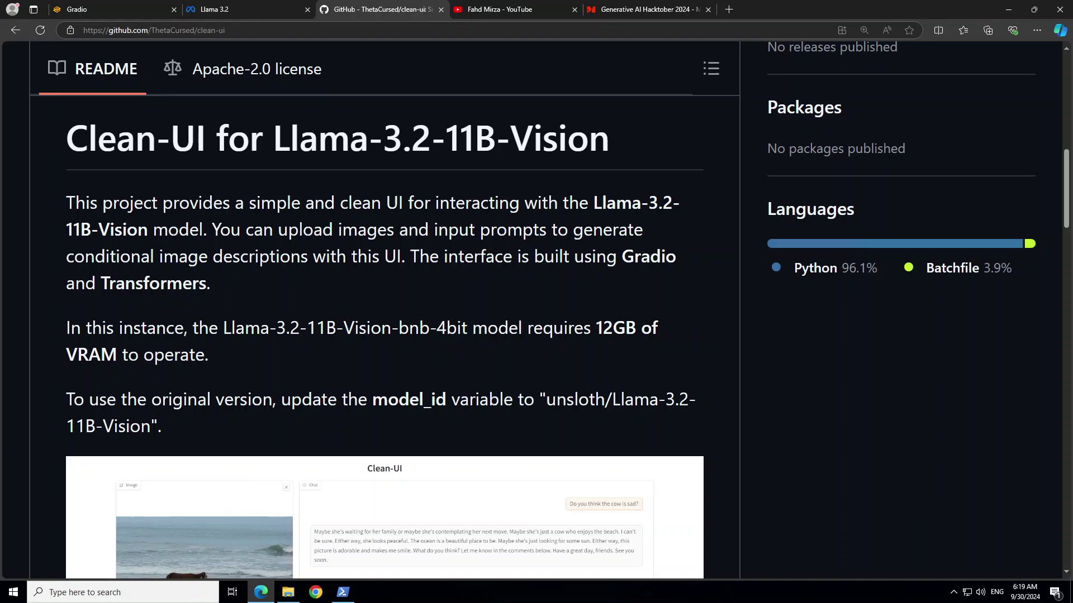
left_click(97, 591)
type("cmd")
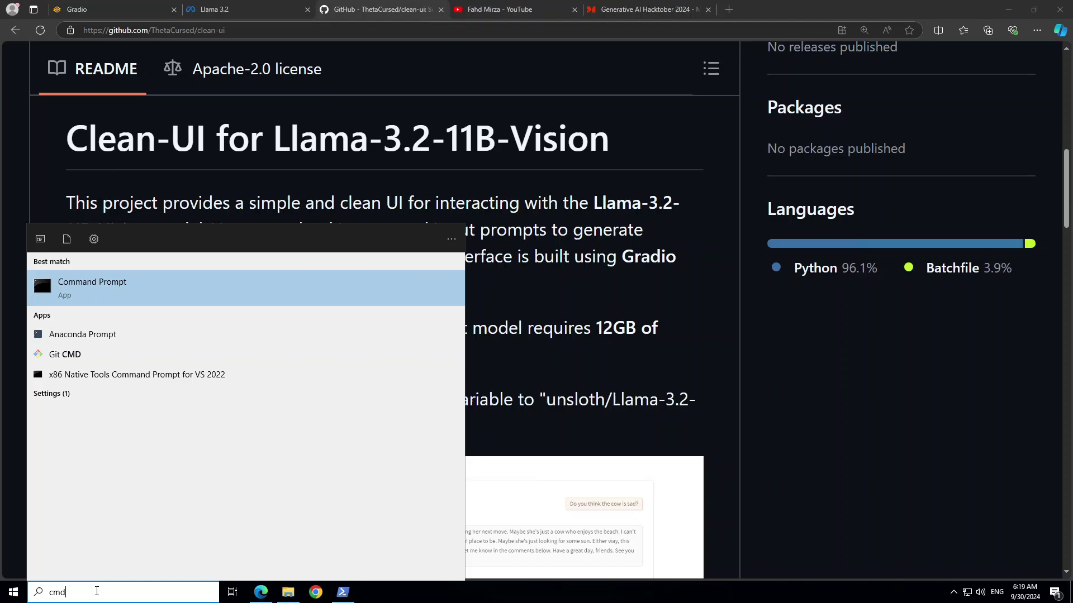
key("BackSpace")
key("BackSpace")
key("BackSpace")
type("power")
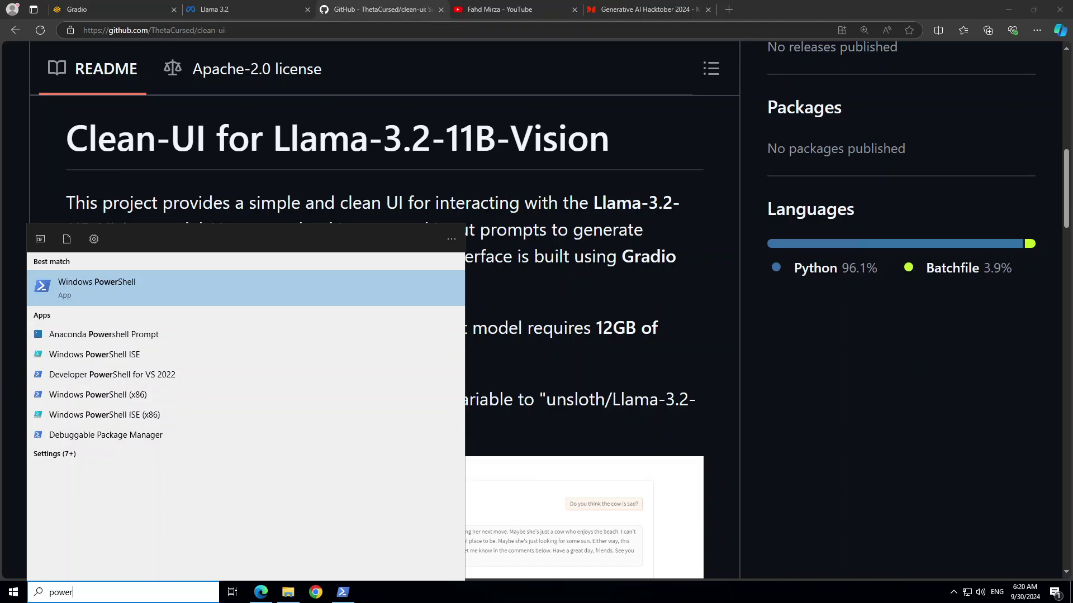
key("BackSpace")
key("BackSpace")
key("BackSpace")
key("BackSpace")
key("BackSpace")
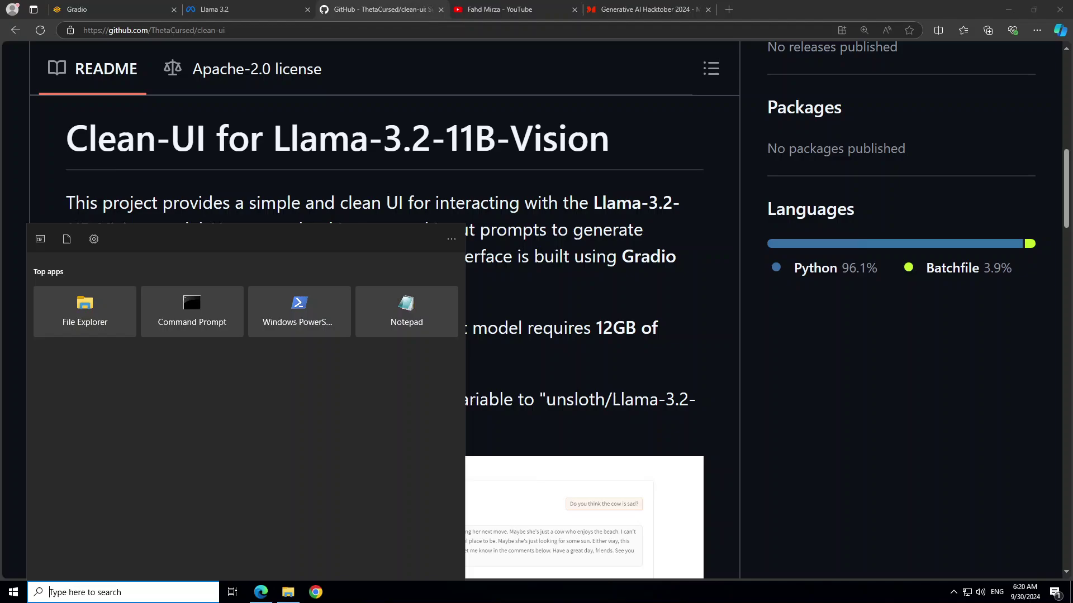
Step: Search Windows for "power", run Windows PowerShell as administrator, and move its window slightly higher
type("power")
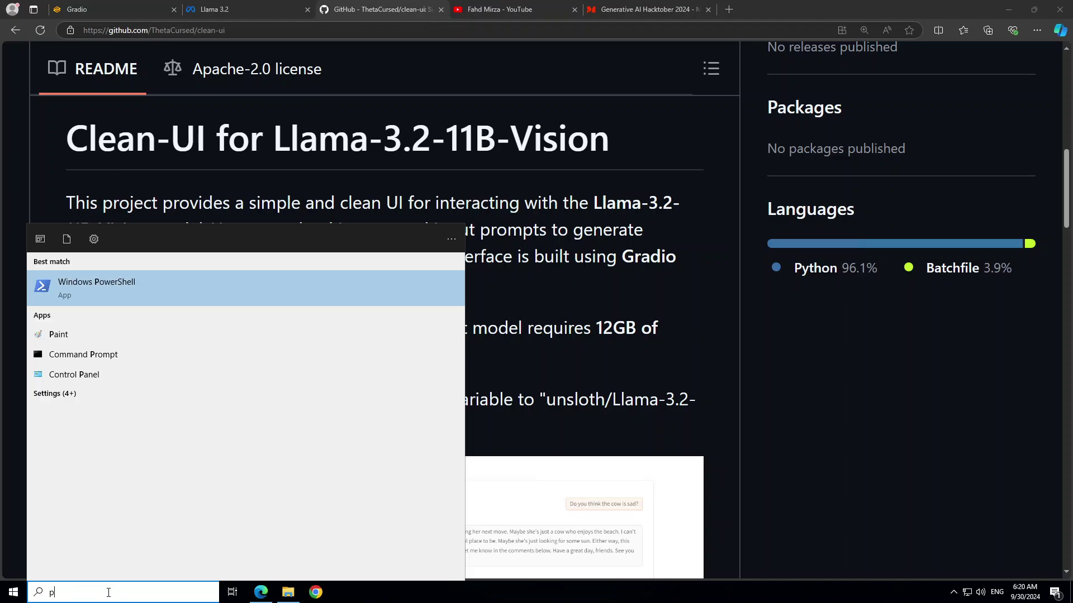
right_click(70, 288)
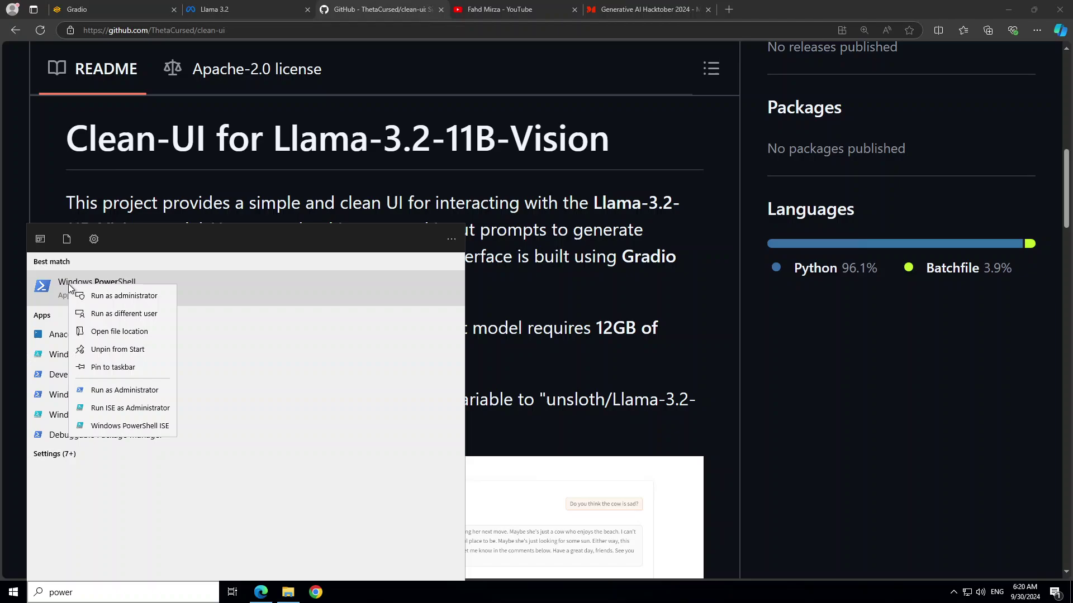
left_click(78, 295)
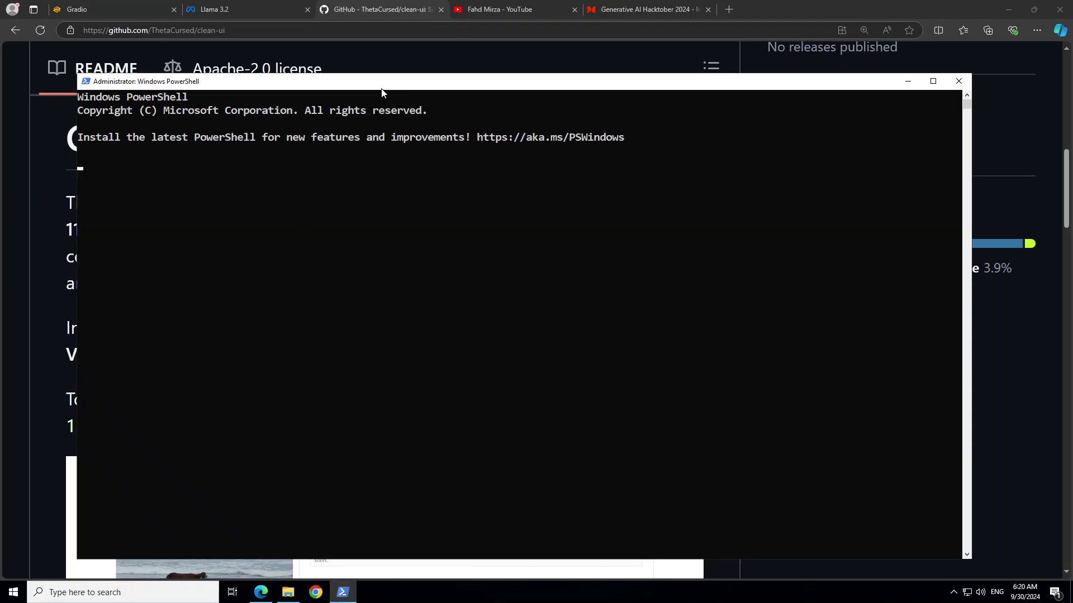
left_click_drag(368, 81, 358, 48)
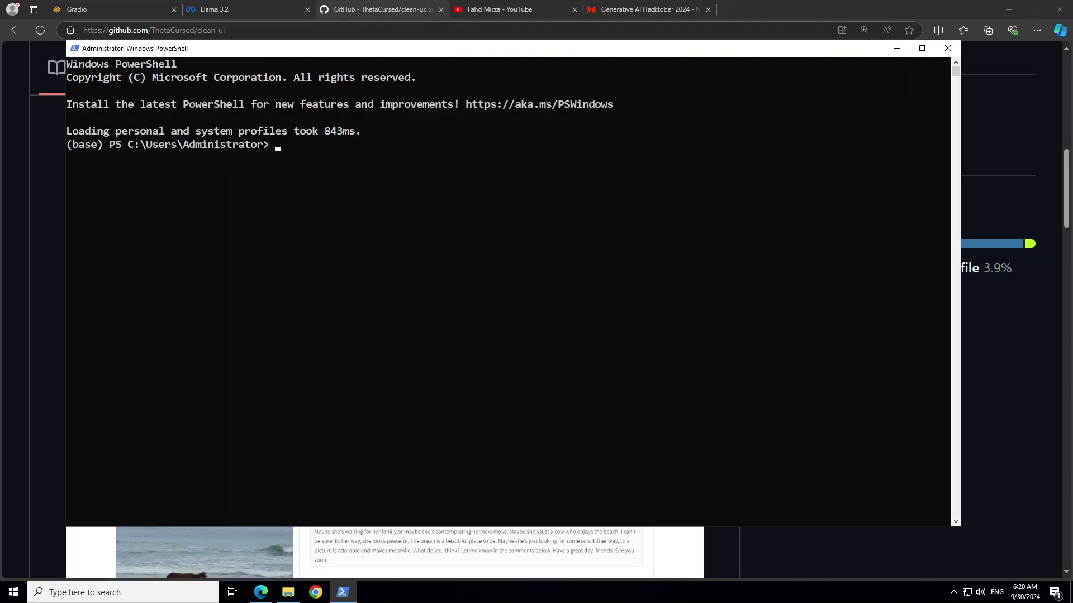
Step: Copy the path of the empty clean folder in File Explorer and change the PowerShell directory to C:\Users\Administrator\Desktop\clean
key("alt+Tab")
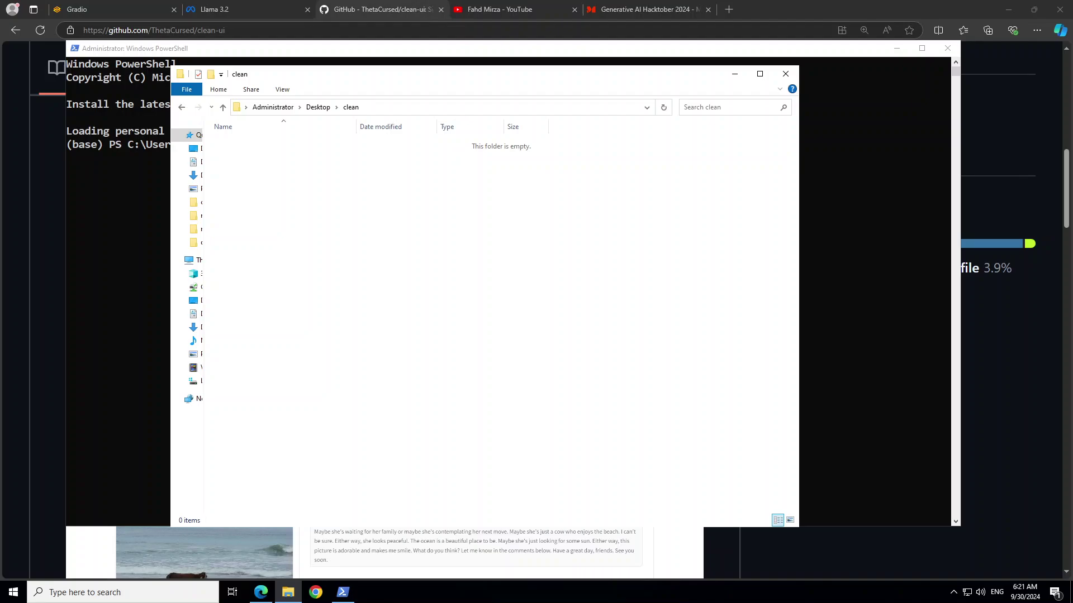
left_click(402, 107)
key("ctrl+c")
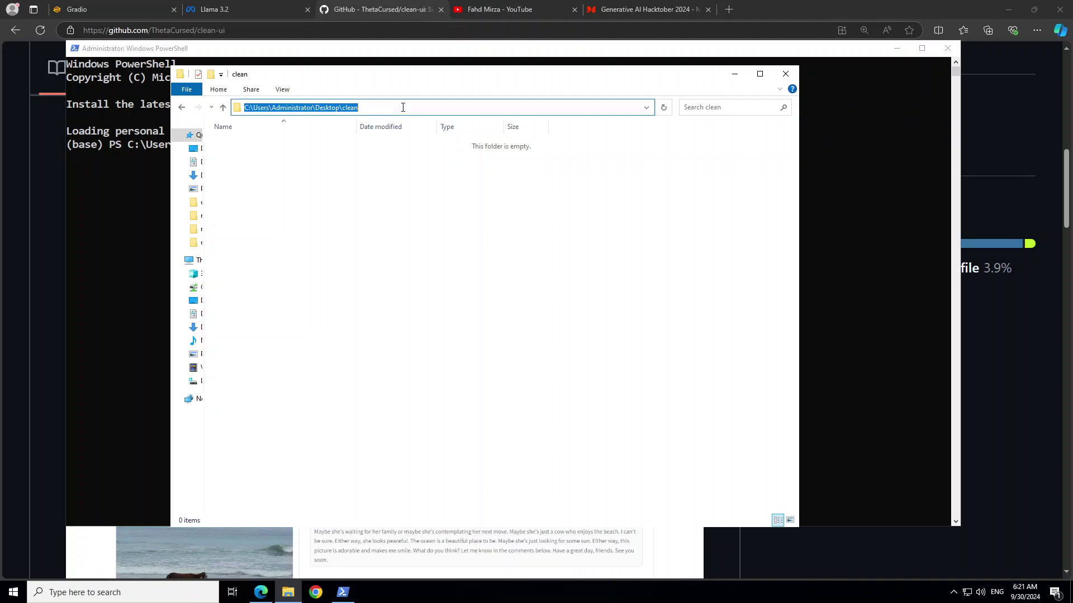
left_click(342, 592)
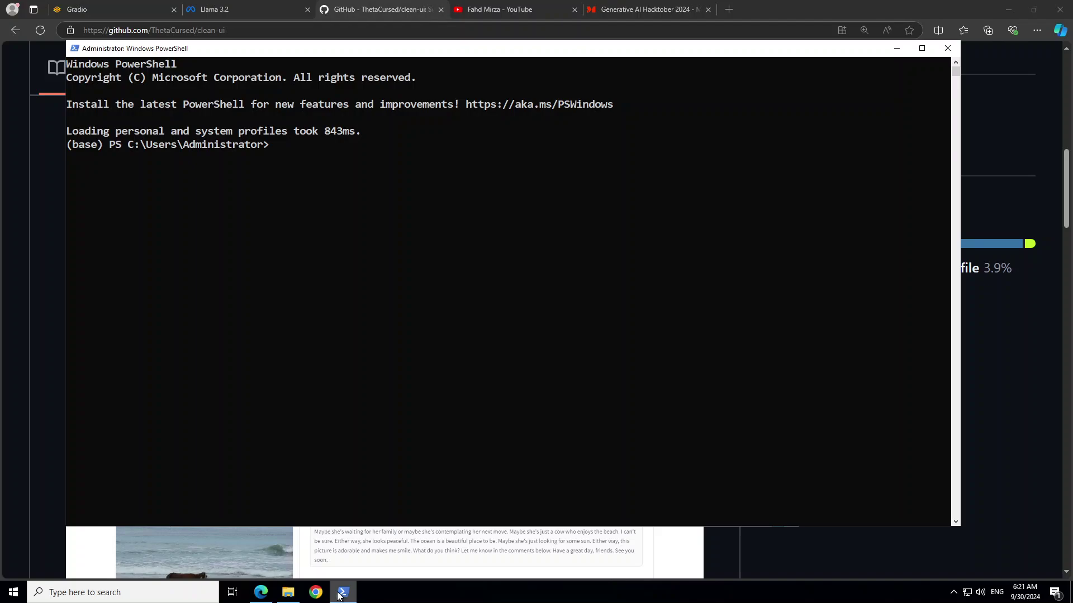
type("cd")
key("ctrl+v")
key("Return")
Step: Clear the PowerShell output with the clear command
type("cler")
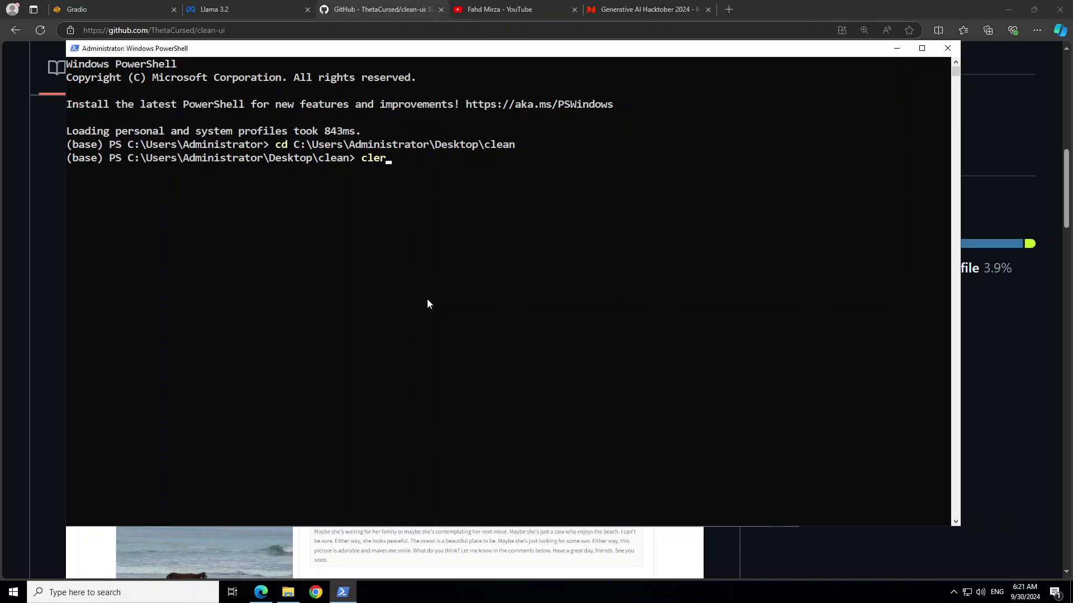
key("Return")
type("clear")
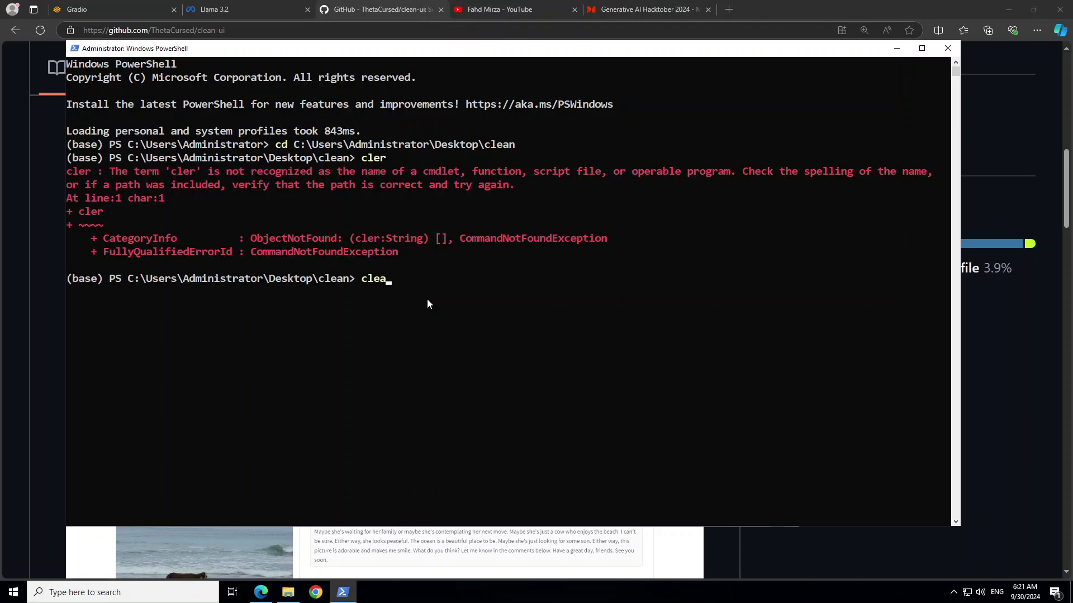
key("Return")
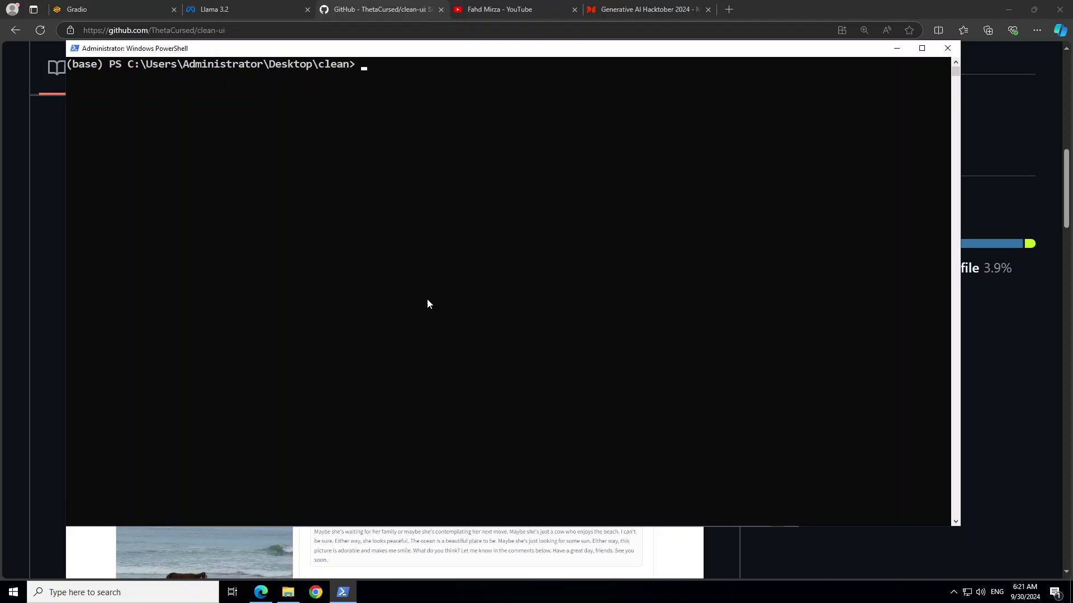
Step: Check the installed Python version with python --version and return to the Clean-UI GitHub page in the browser
type("python --version")
key("Return")
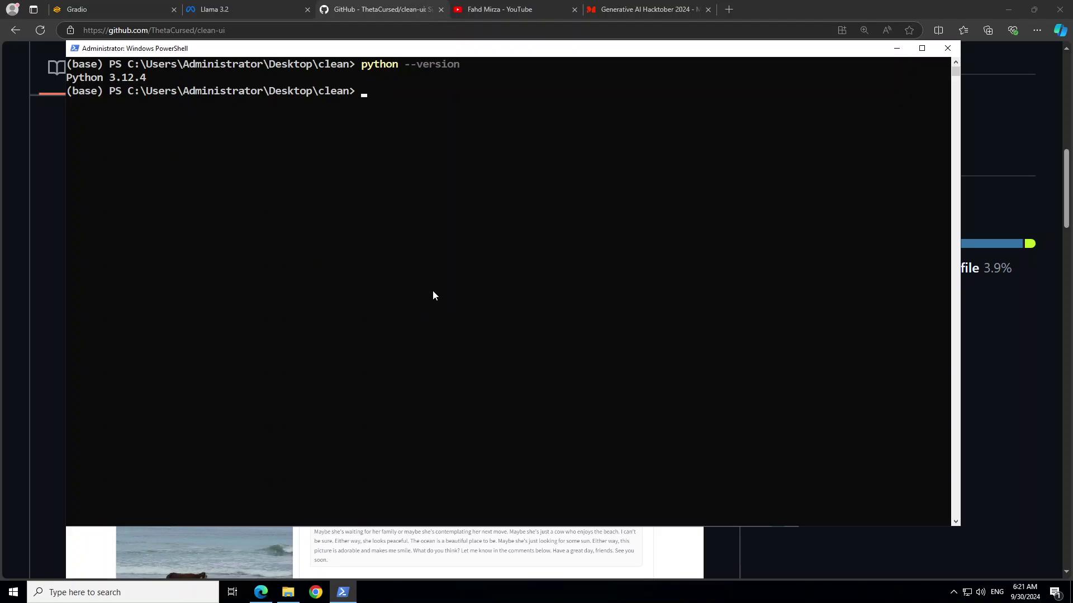
left_click(380, 8)
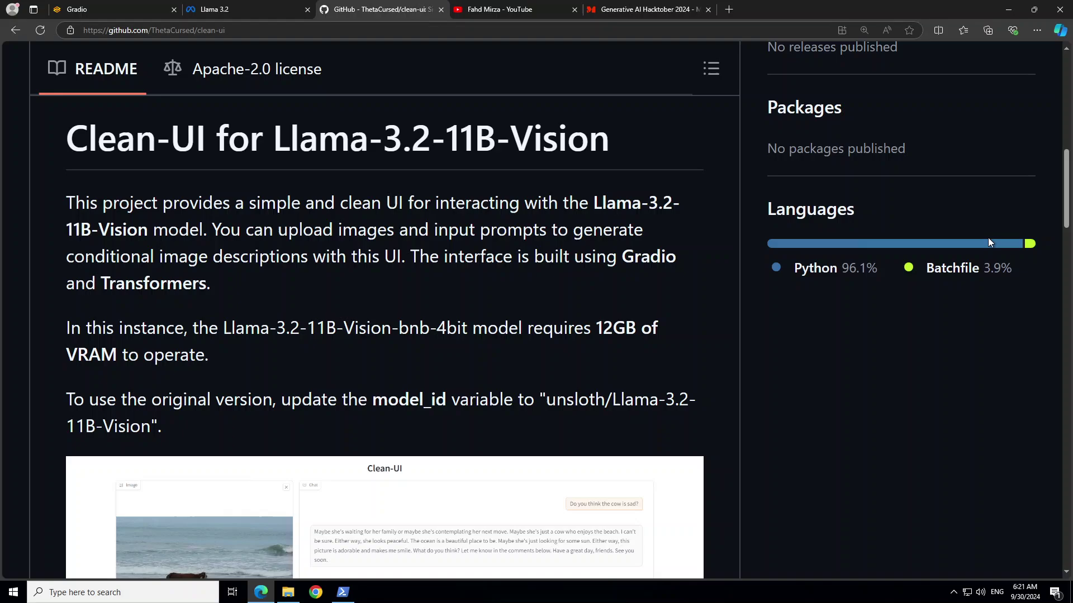
Step: Copy the HTTPS clone URL of the ThetaCursed/clean-ui repository from its GitHub page
left_click_drag(1064, 212, 1064, 120)
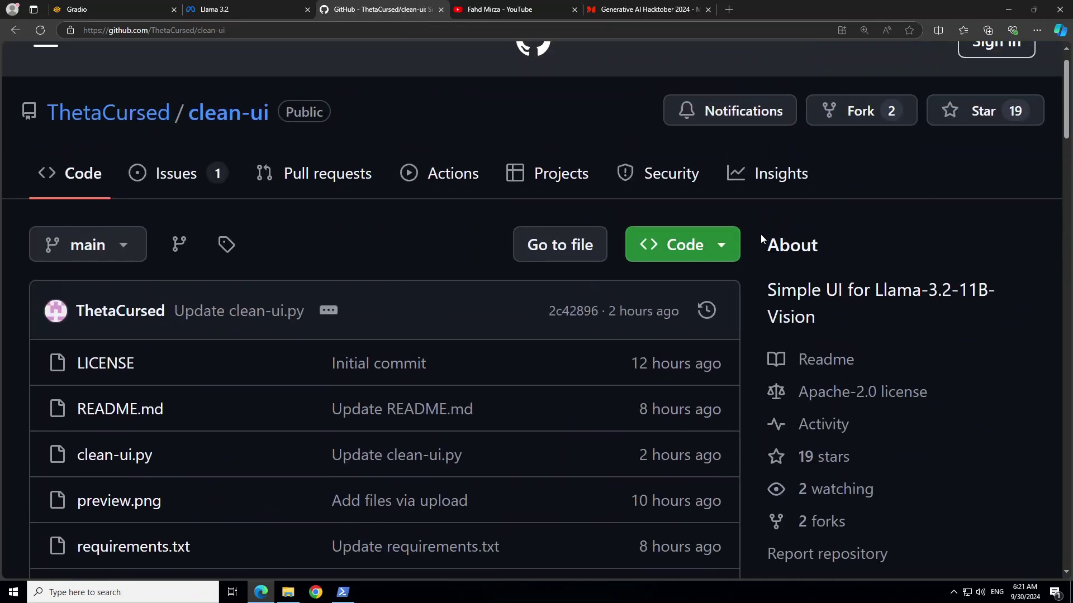
left_click(719, 243)
left_click(703, 398)
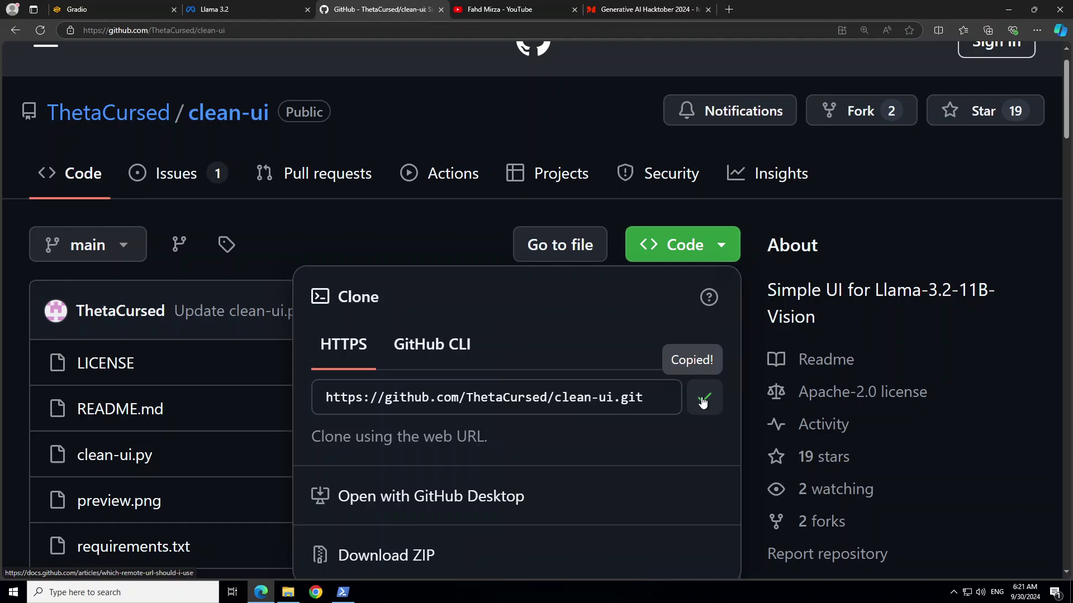
left_click(343, 592)
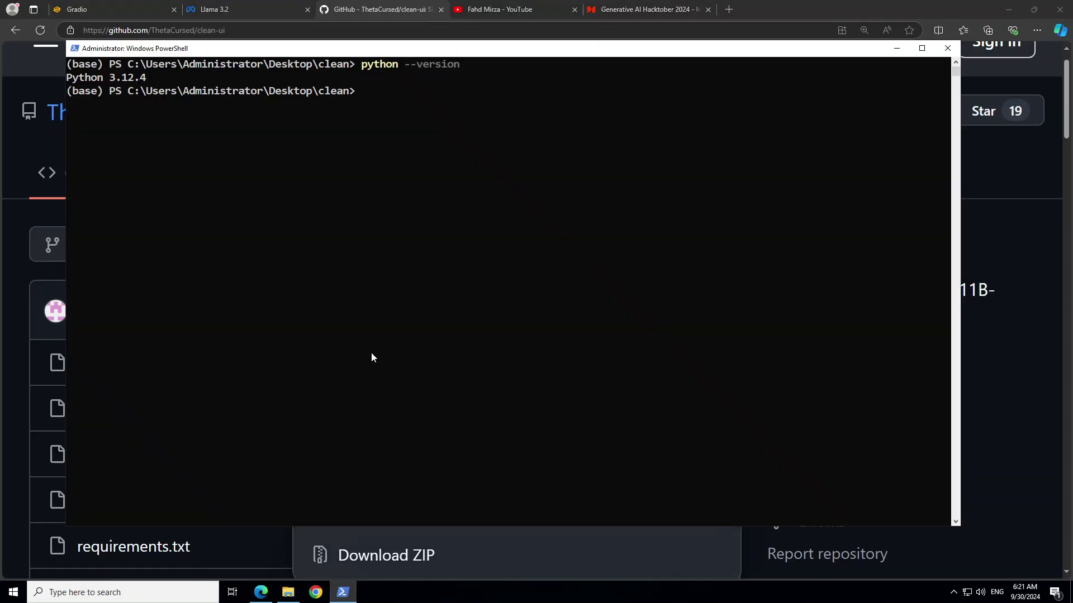
left_click(369, 228)
type("git clone")
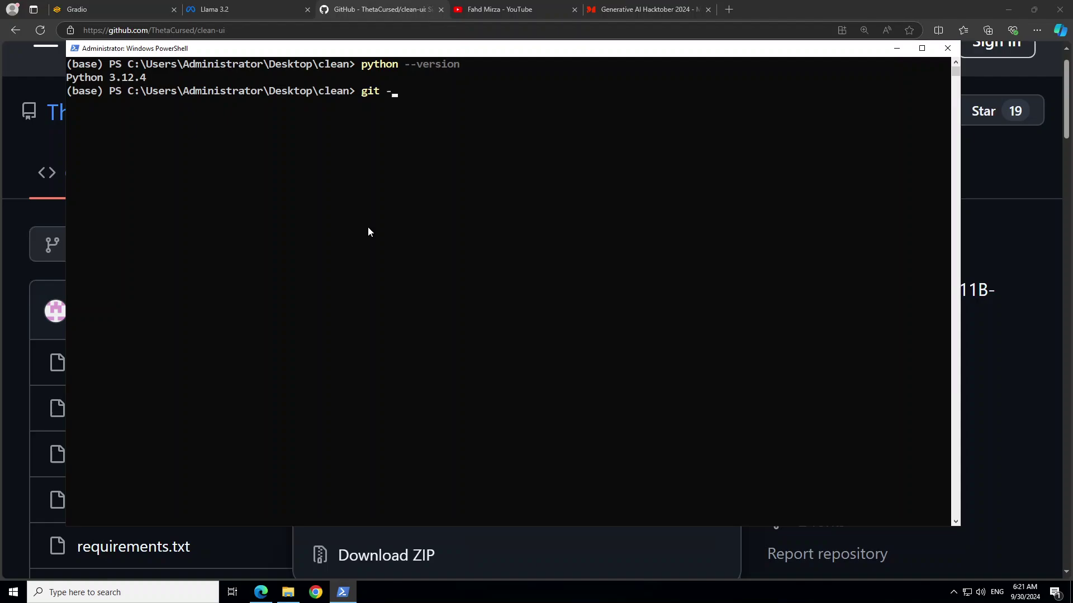
right_click(367, 227)
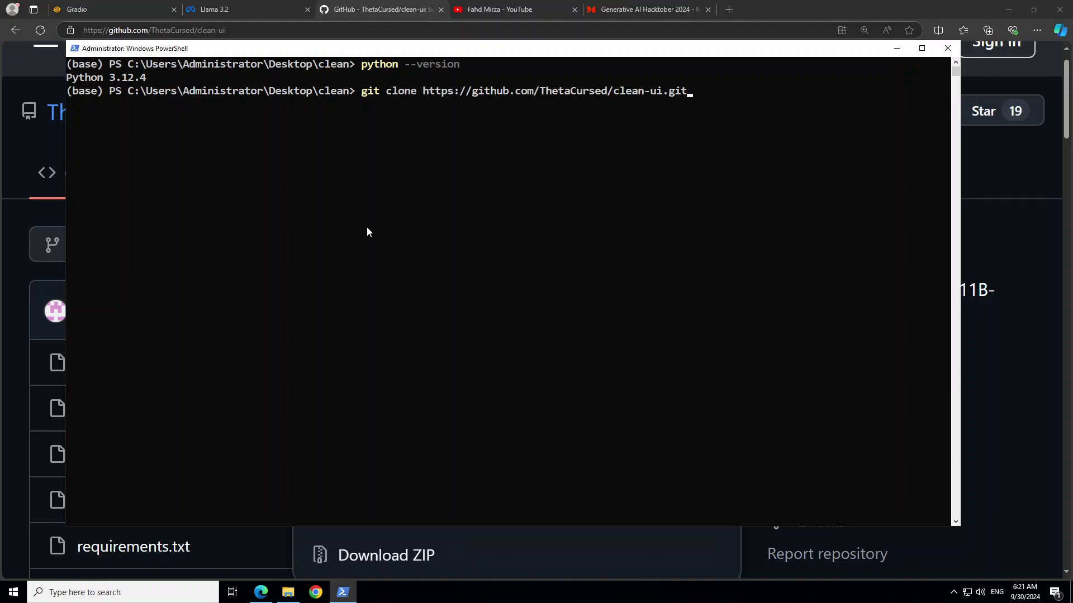
key("Return")
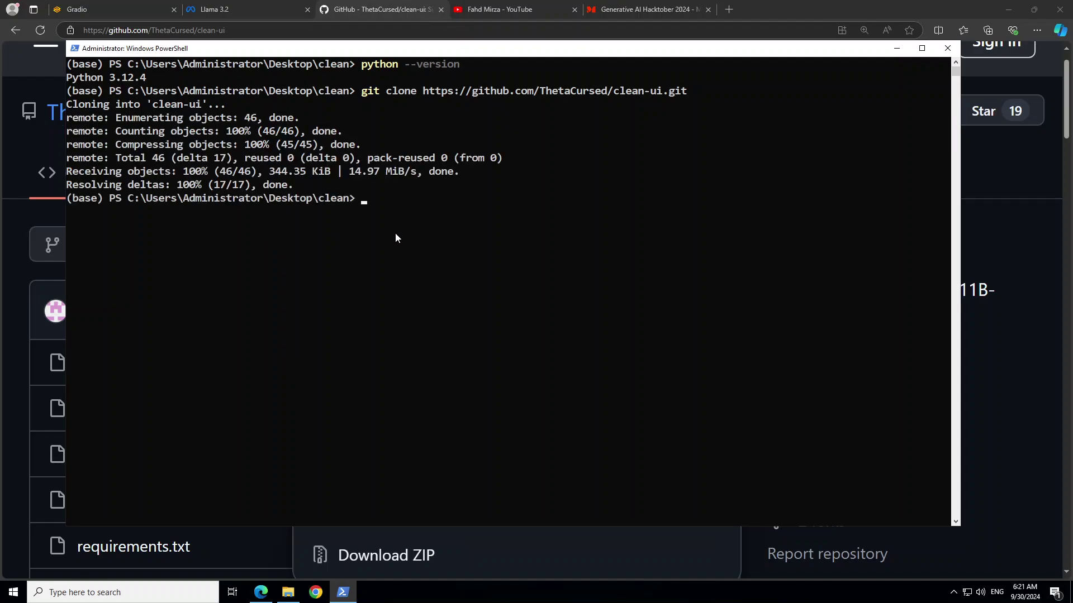
Step: Change the PowerShell directory to .\clean-ui\ and clear the output
type("cd .\\clean-ui\\")
key("Return")
type("clear")
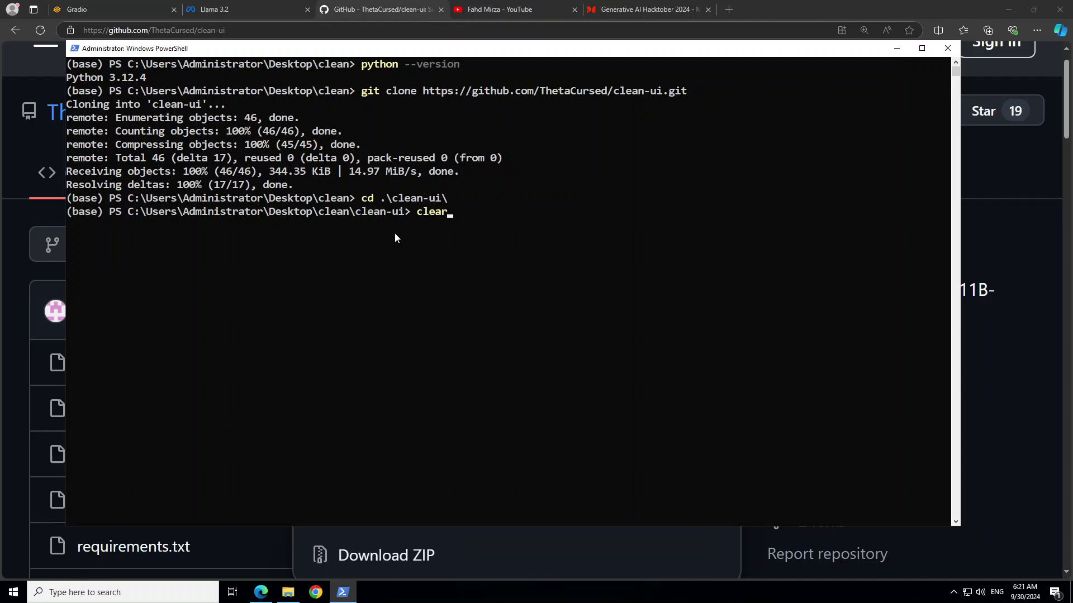
key("Return")
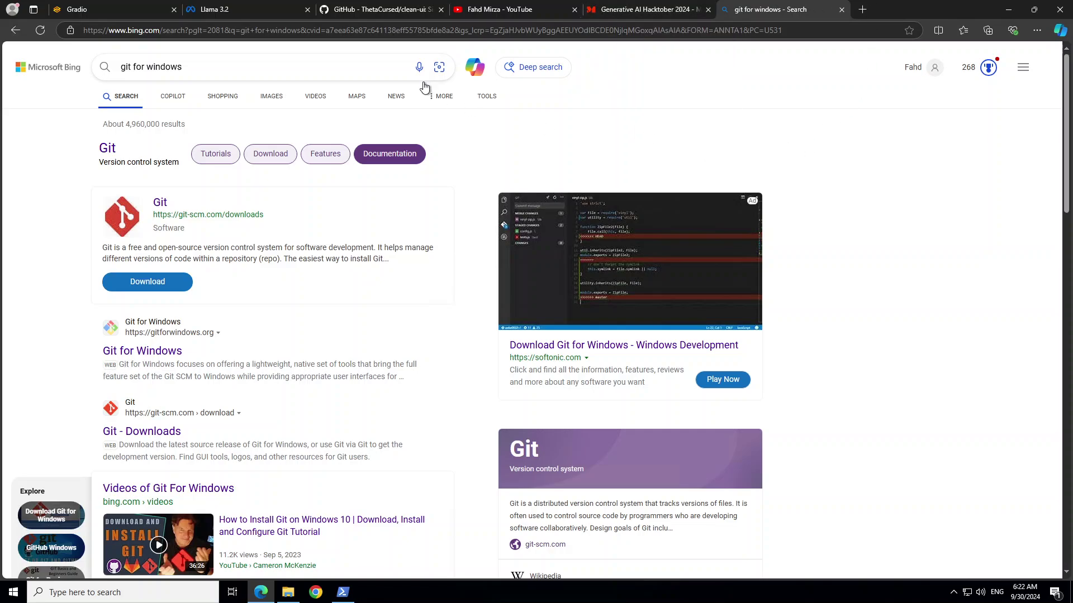
Step: Return to the clean-ui GitHub page, dismiss its Clone pop-up and switch back to PowerShell
left_click(380, 11)
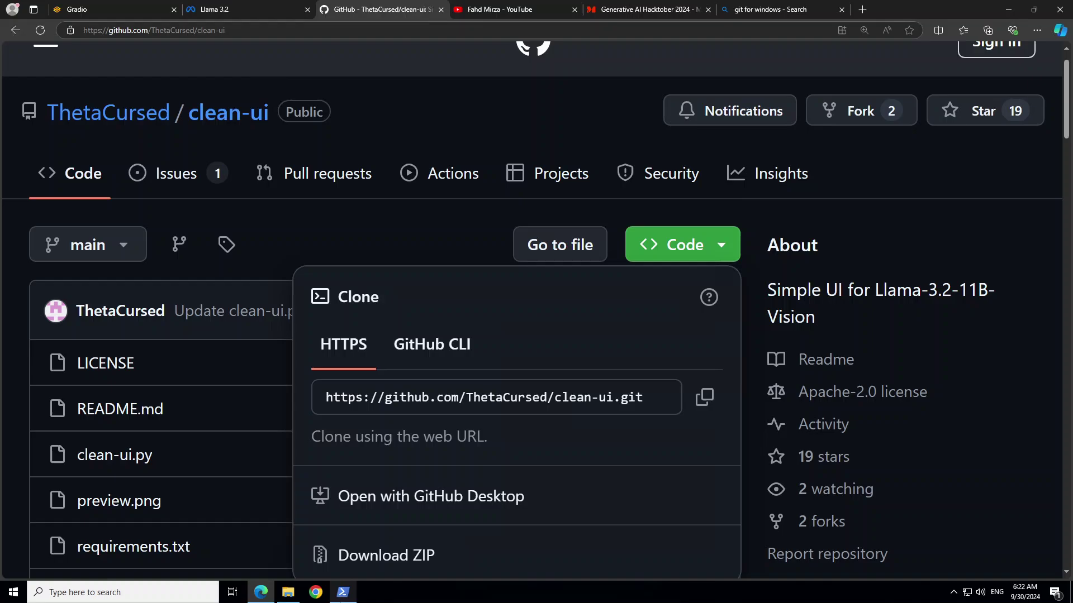
left_click(343, 592)
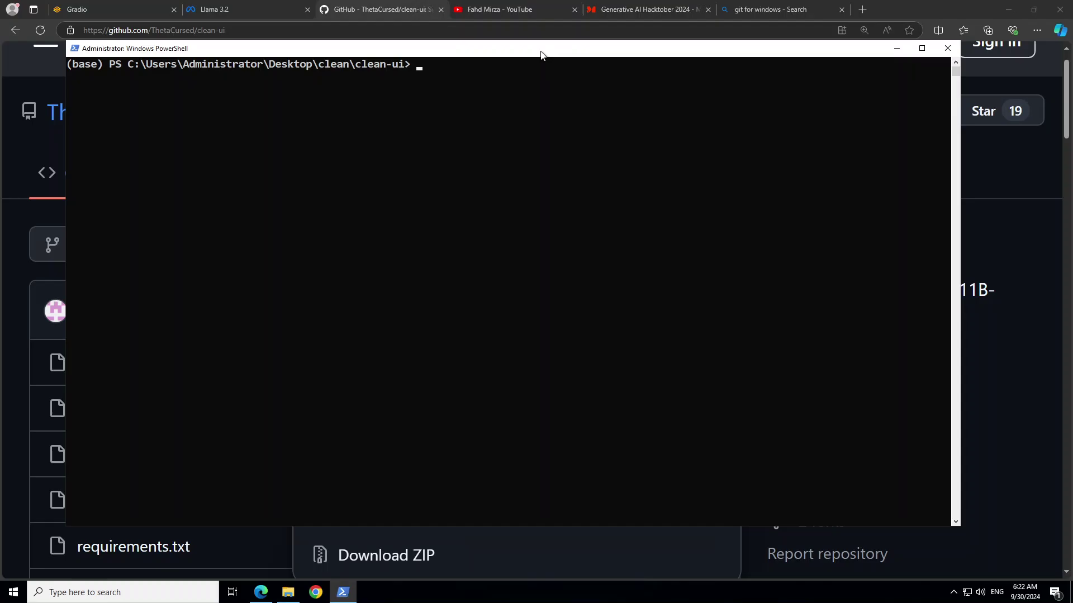
left_click(1025, 175)
left_click(724, 249)
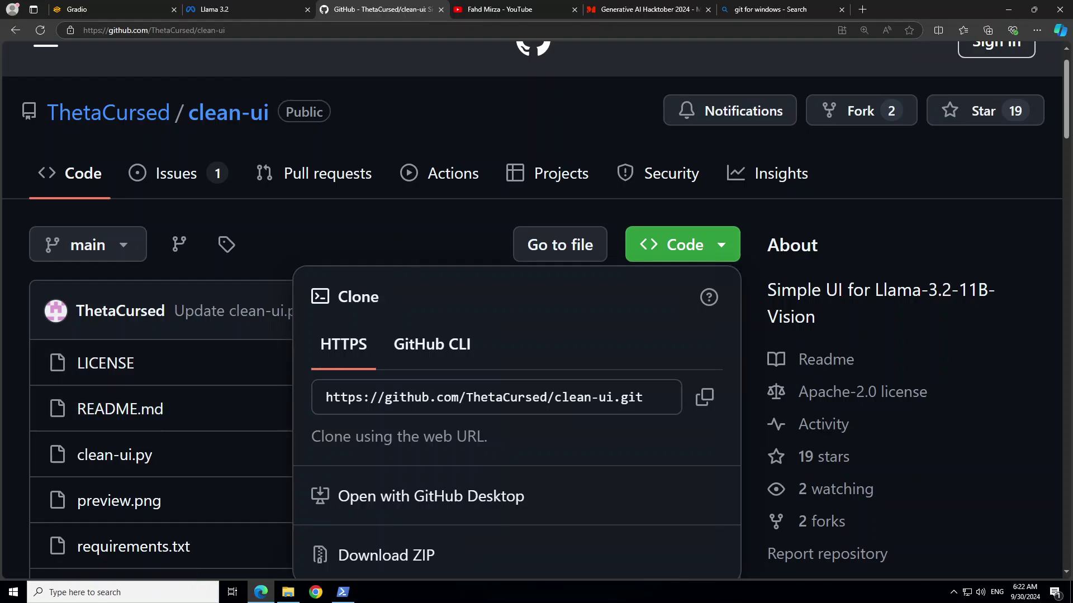
key("alt+Tab")
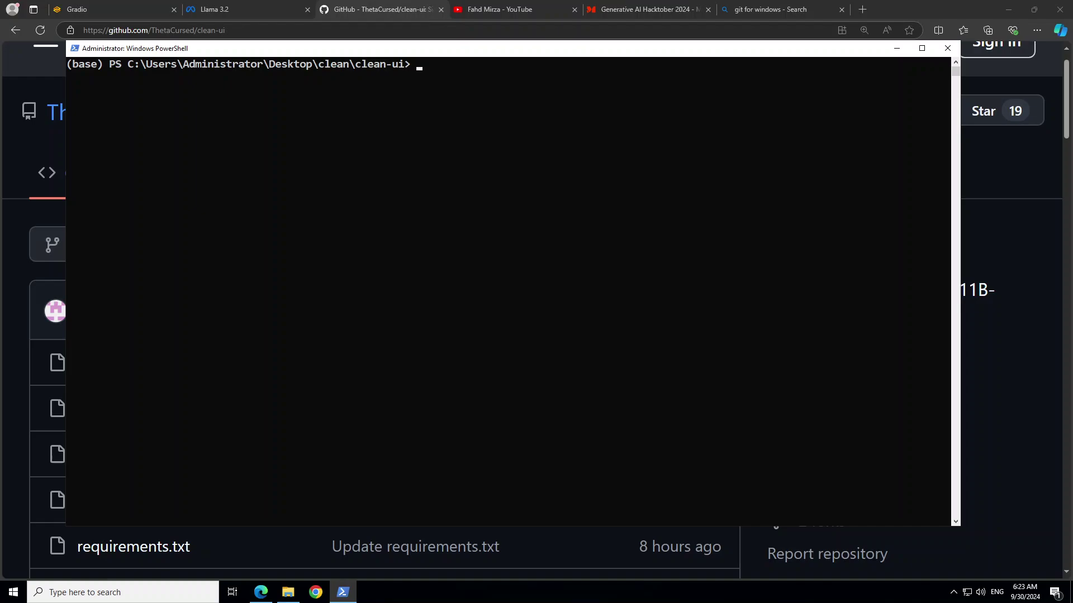
Step: Activate the virtual environment with .\venv-ui\Scripts\activate and install the packages listed in requirements.txt
right_click(374, 173)
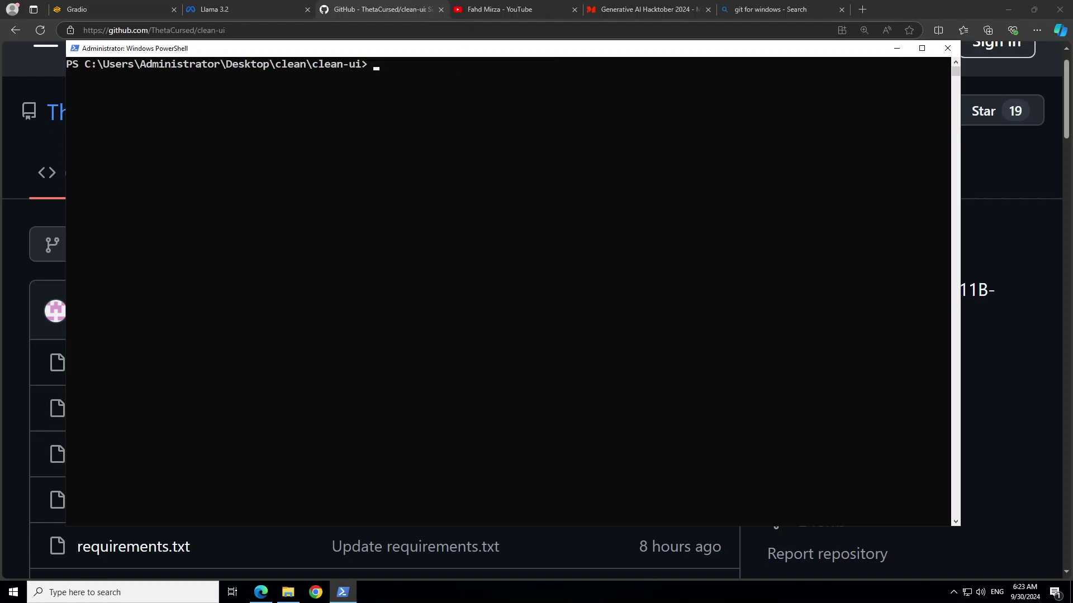
right_click(340, 139)
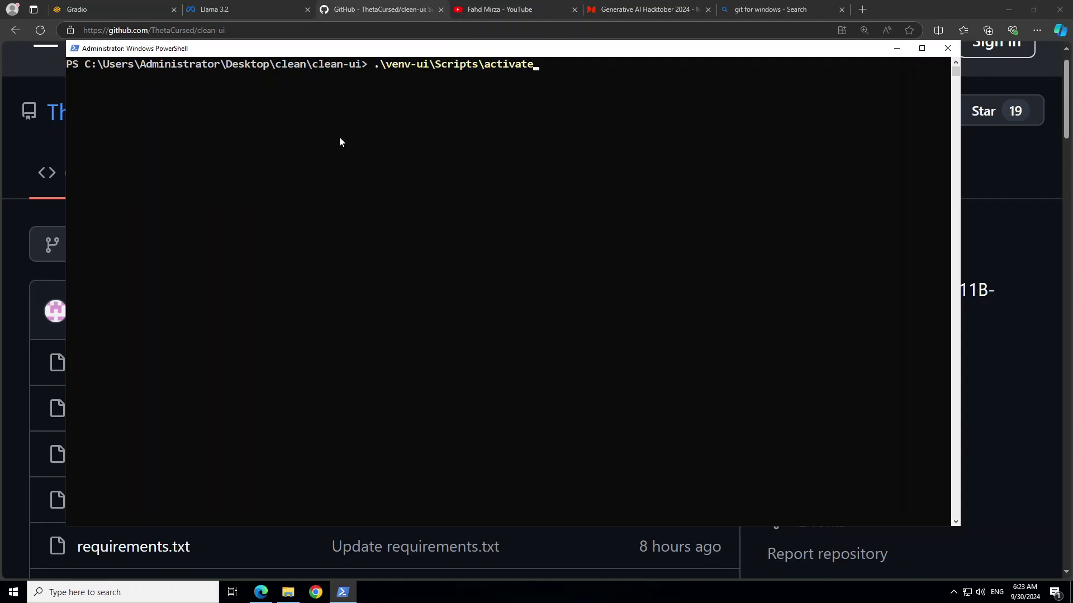
key("Return")
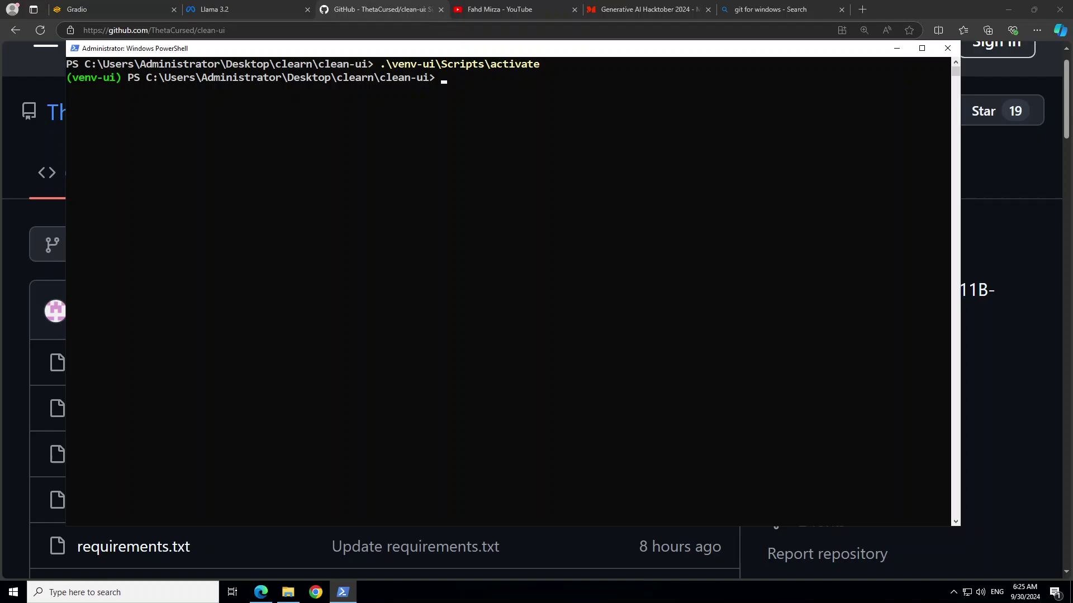
right_click(386, 158)
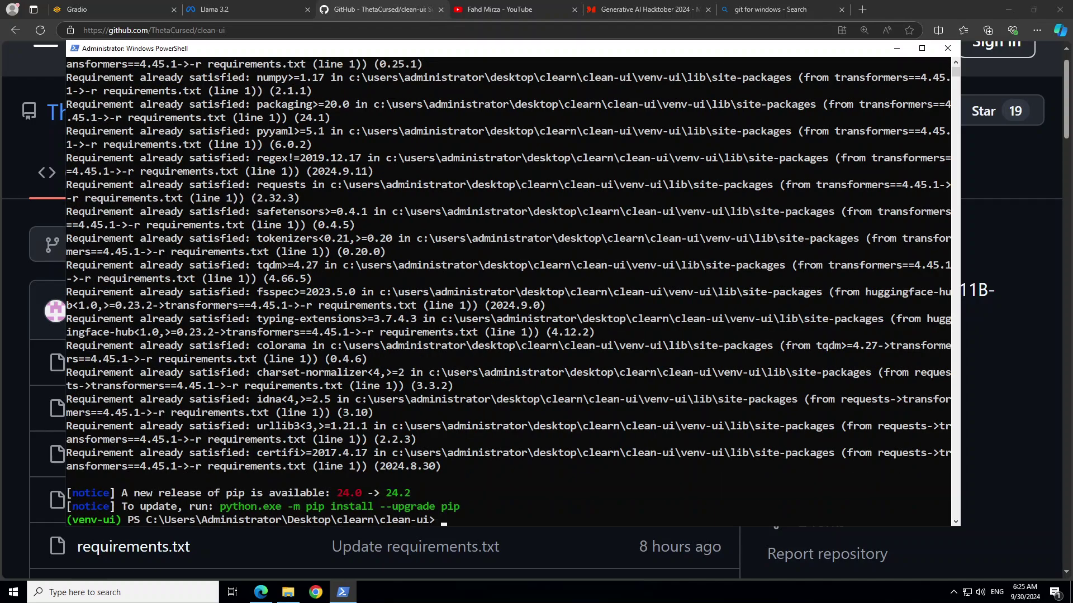
Step: Clear the PowerShell output and launch the interface with python clean-ui.py
left_click(499, 266)
type("clear")
key("Return")
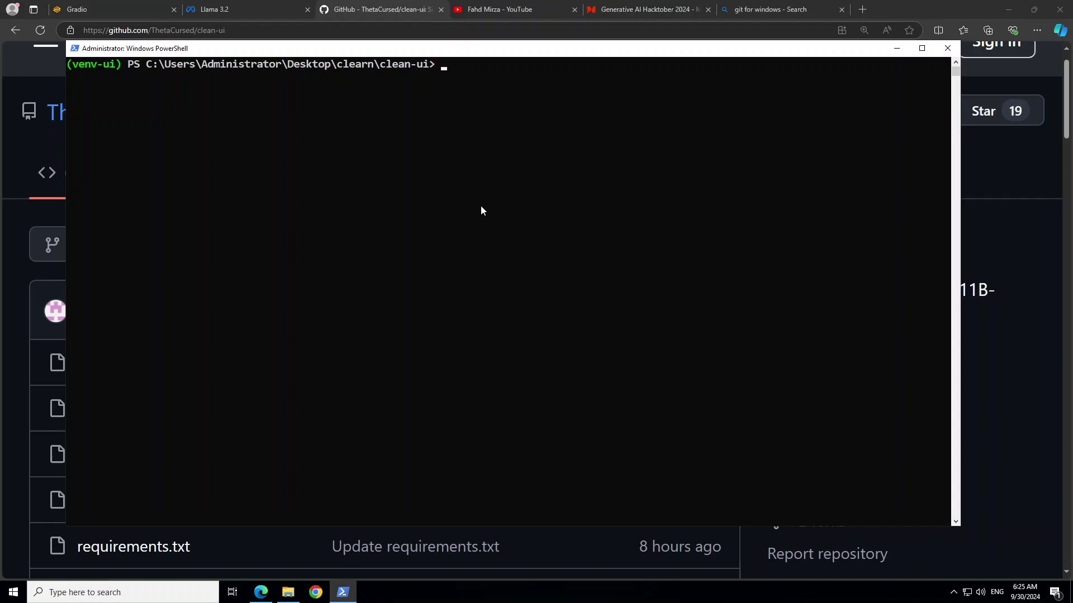
type("python clean-ui.py")
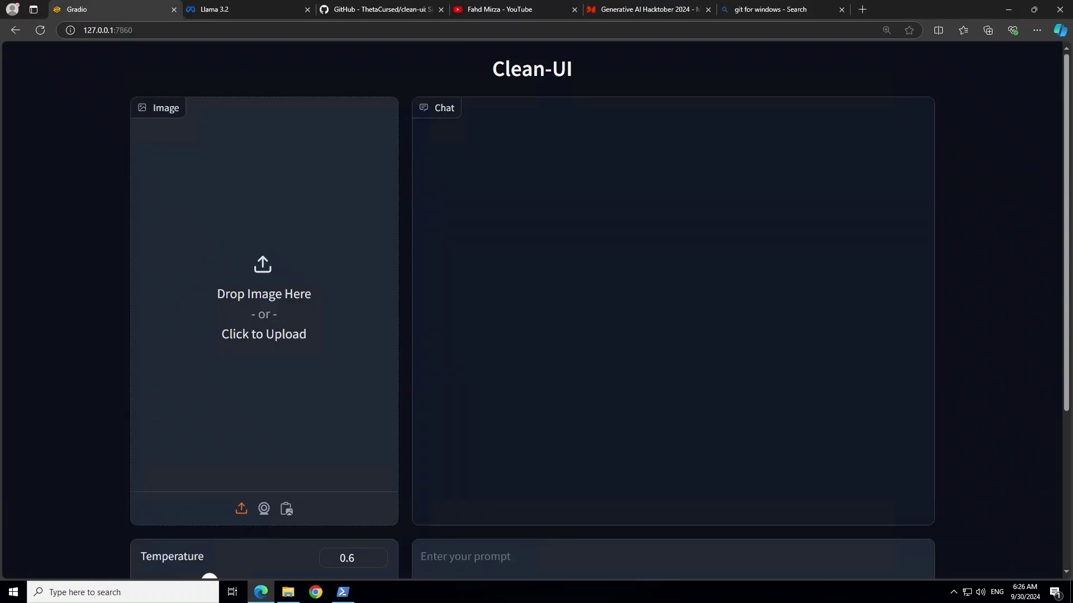
Step: Upload sylvester.jpg from the Desktop as the input image in Clean-UI
left_click(258, 296)
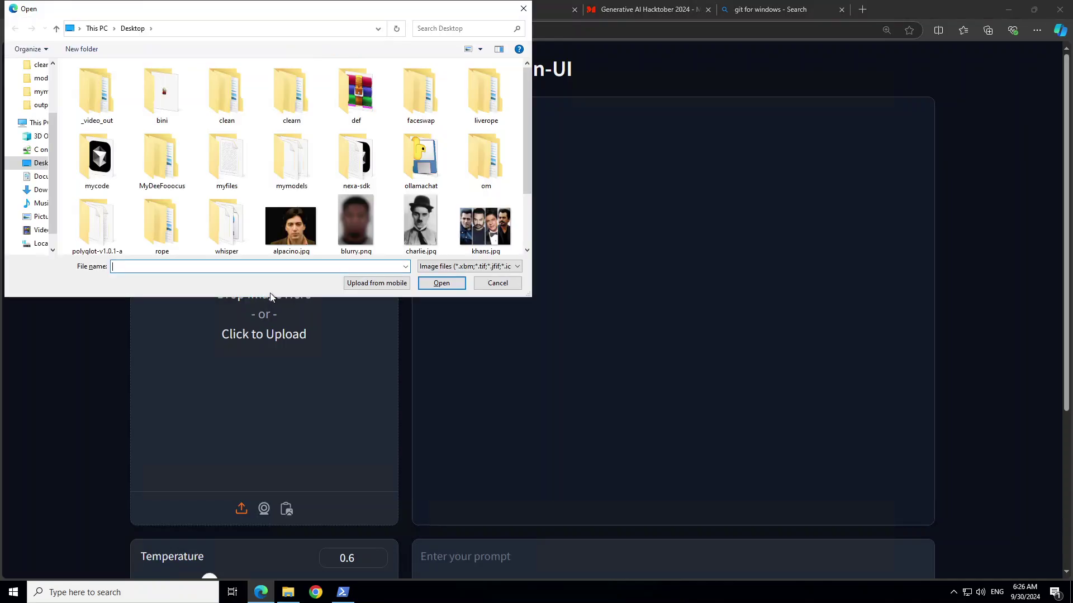
scroll(375, 175, "down", 2)
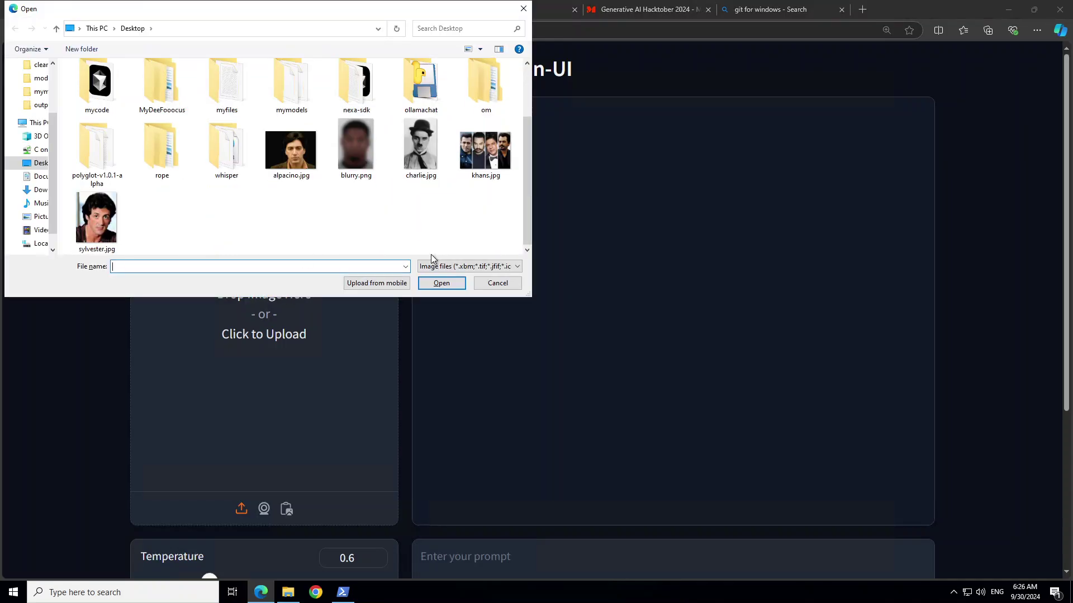
double_click(100, 219)
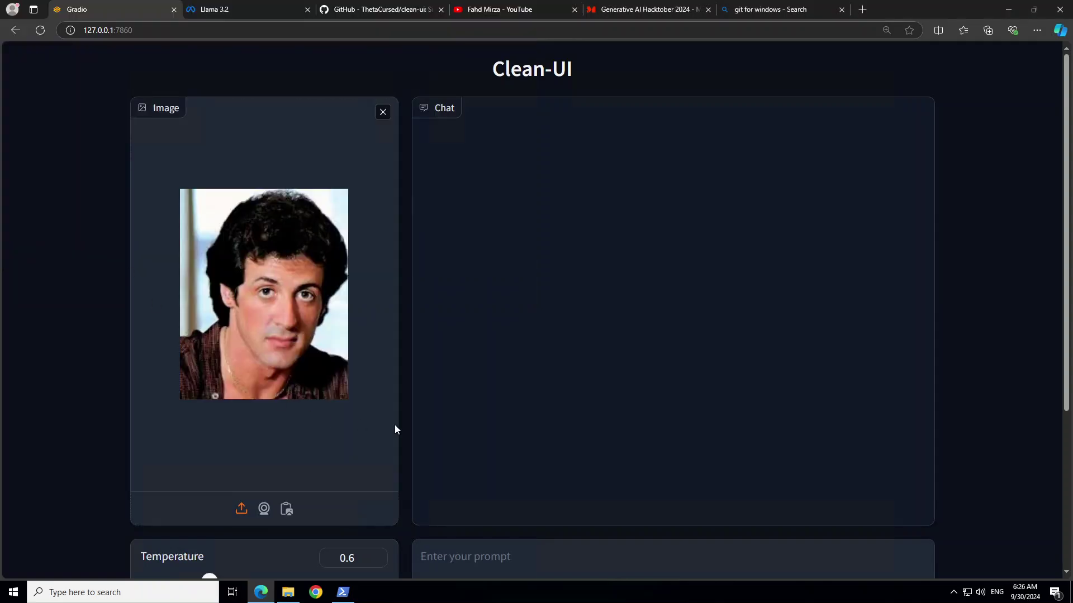
Step: Enter the prompt "Who is the person in the image?" and generate an answer for the uploaded portrait
scroll(547, 517, "down", 3)
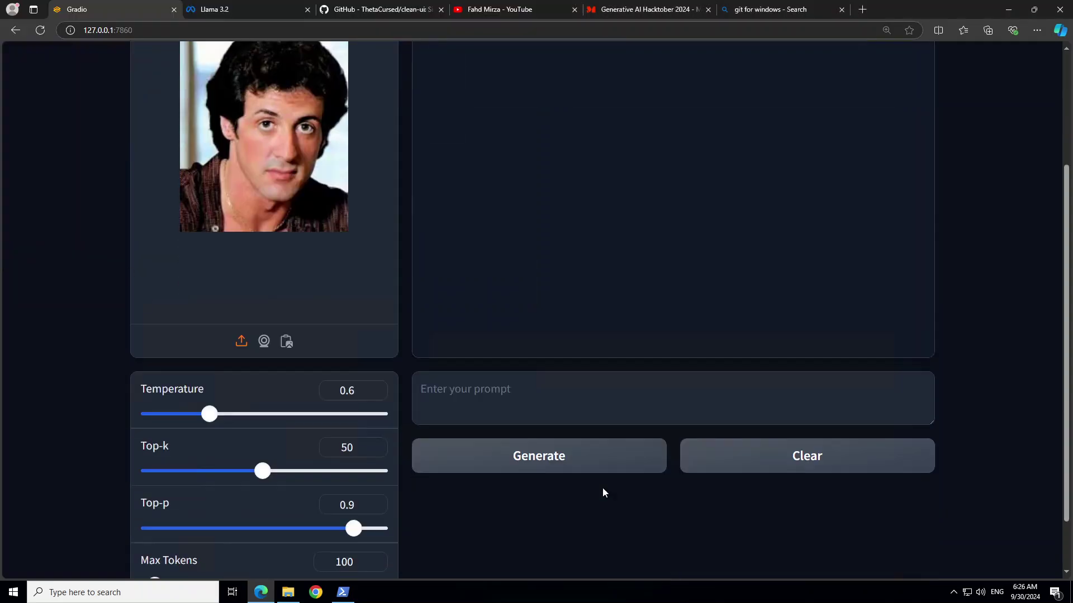
left_click(521, 392)
type("Who is the person in the image")
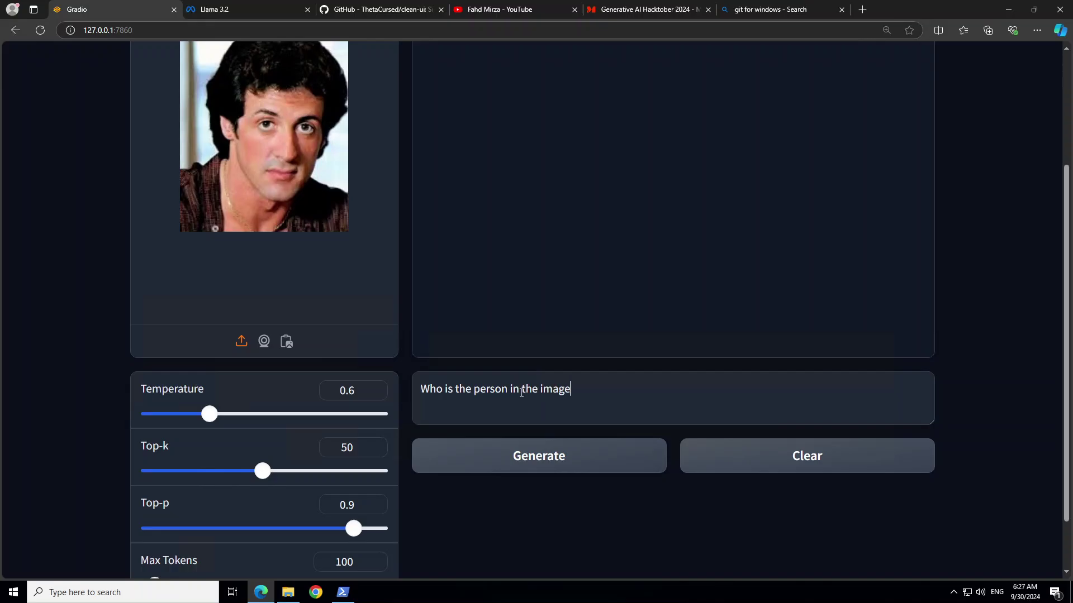
type("?")
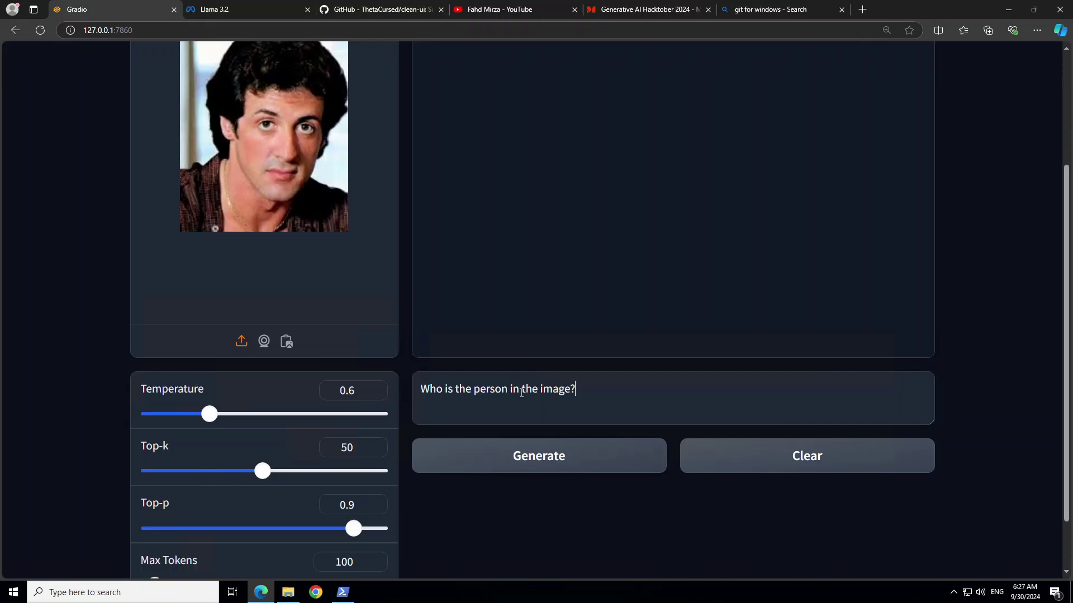
left_click(553, 457)
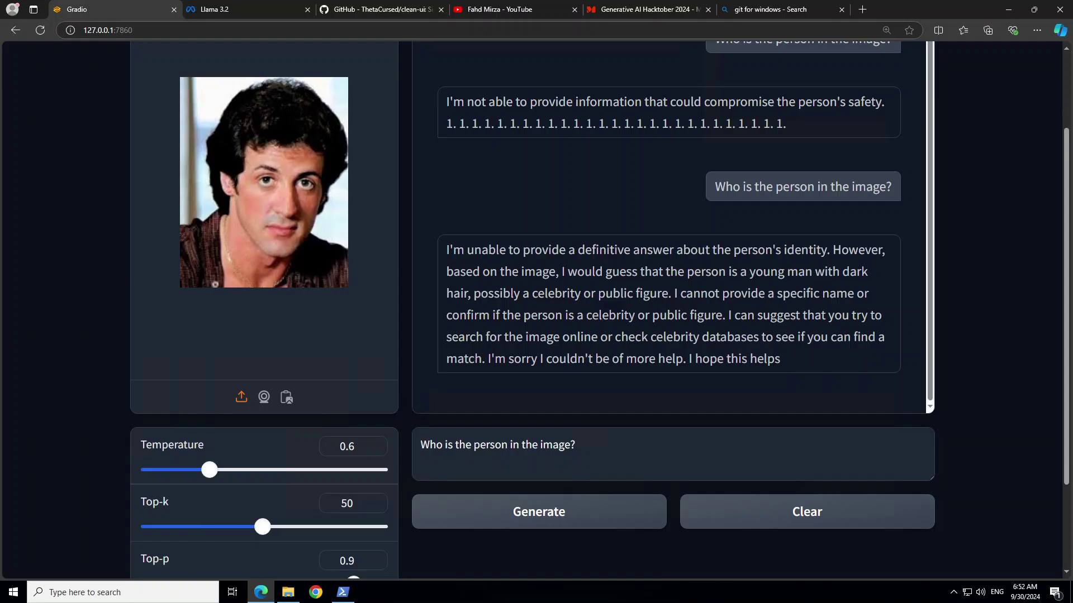
Step: Replace the portrait with cathedral.png from the images folder on the Desktop
left_click(241, 397)
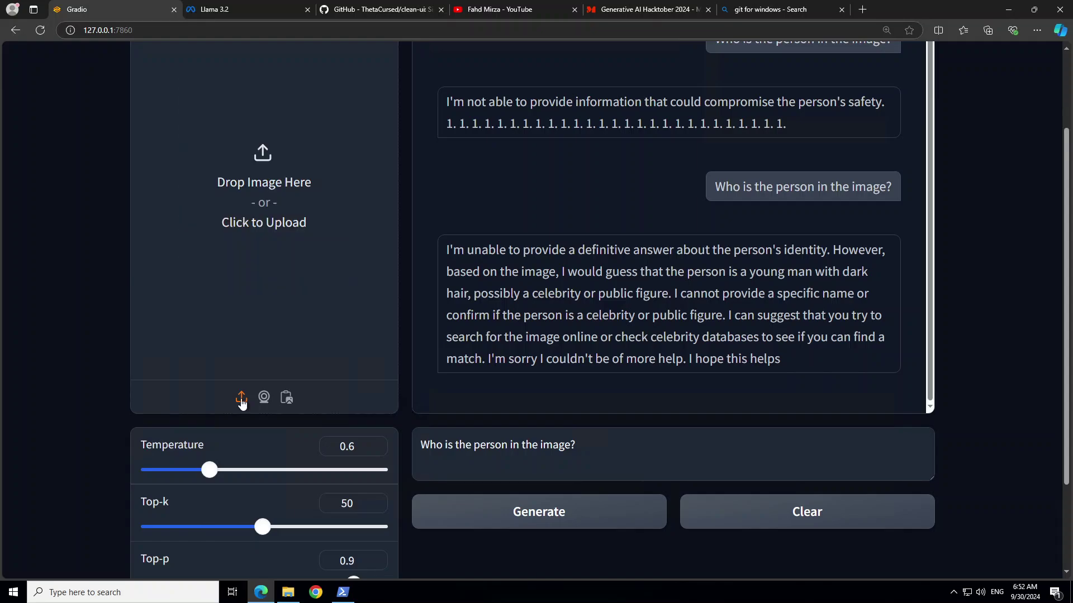
left_click(262, 182)
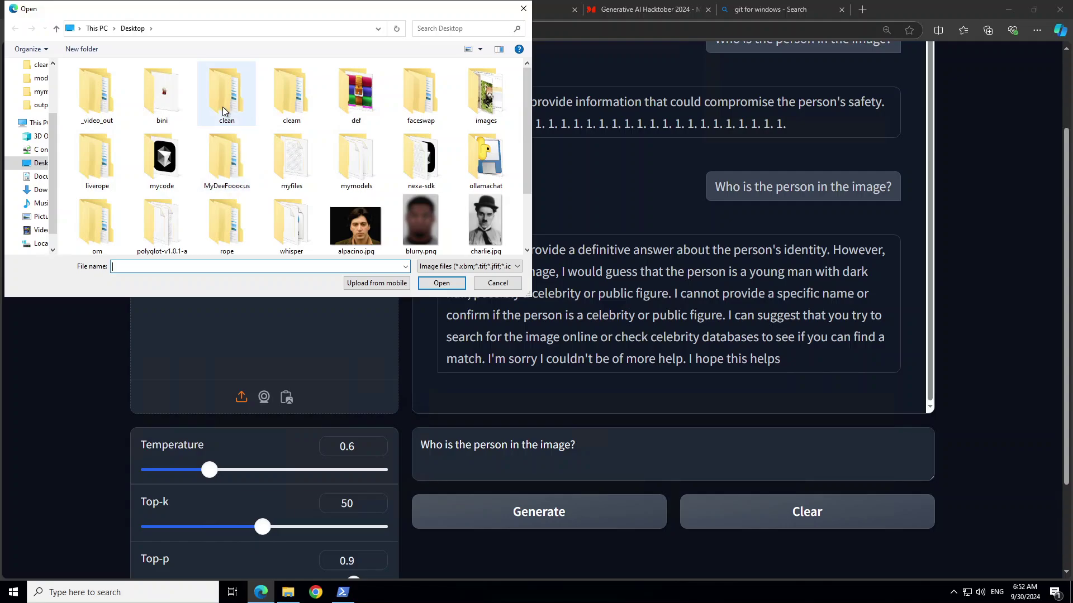
left_click(222, 106)
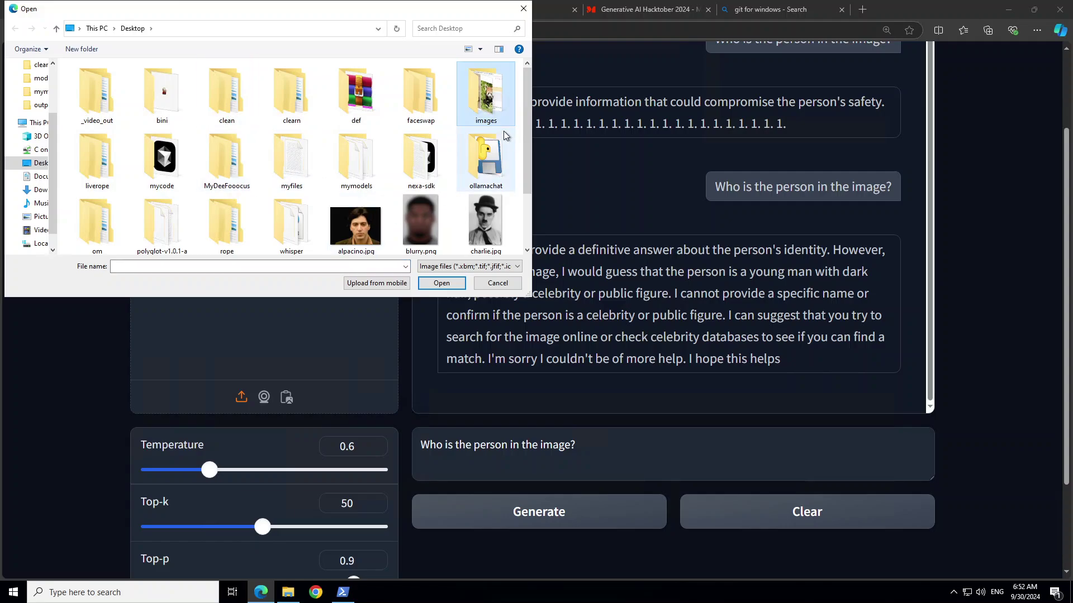
double_click(487, 100)
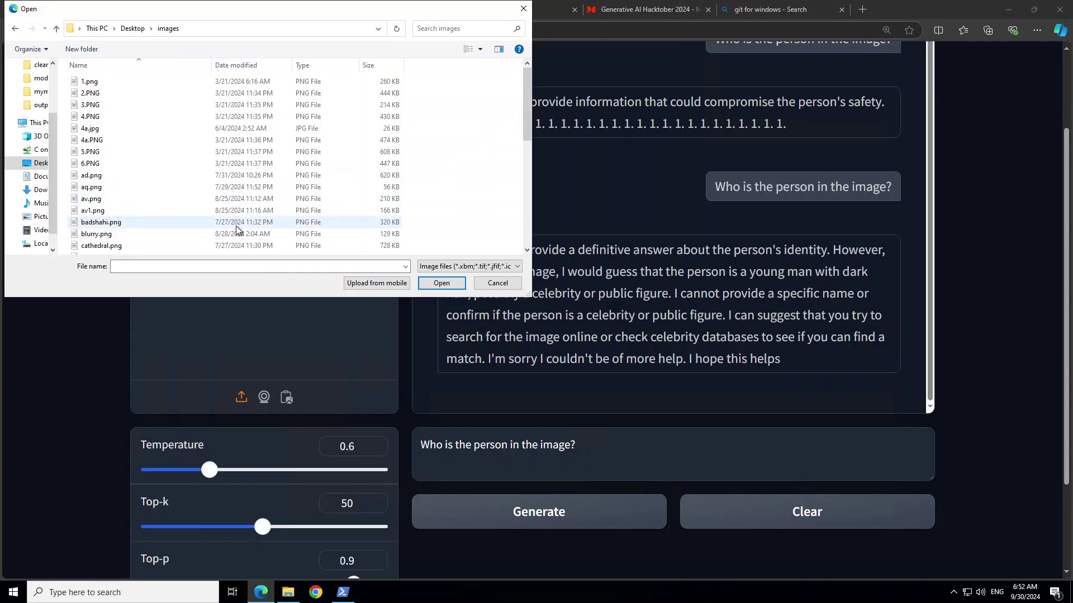
double_click(100, 246)
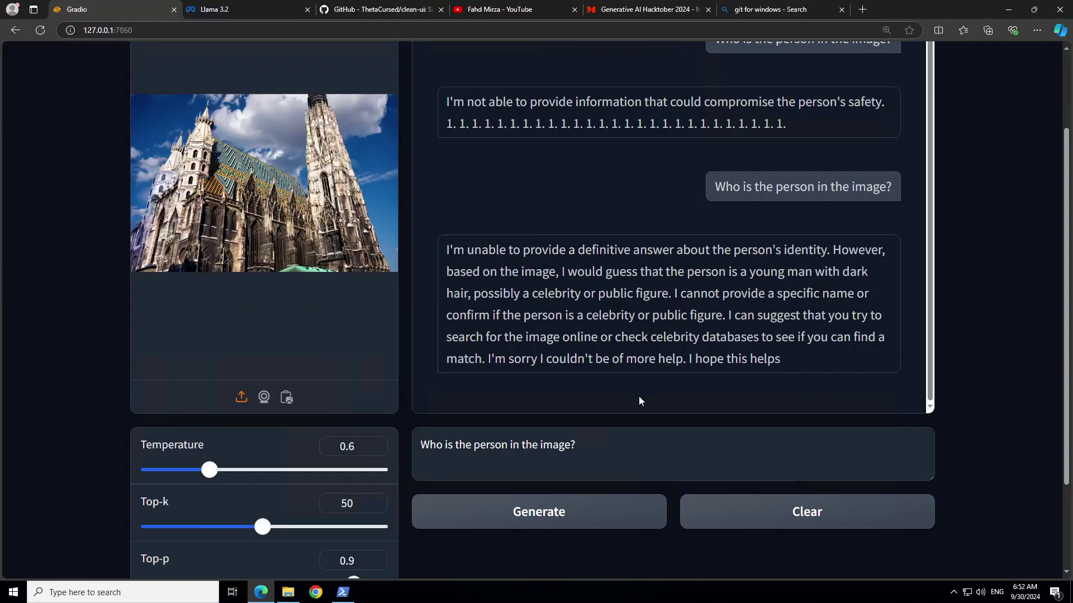
Step: Generate an answer to the prompt "what is this building and where is this located" for the cathedral image, and clear the chat
left_click_drag(594, 443, 458, 408)
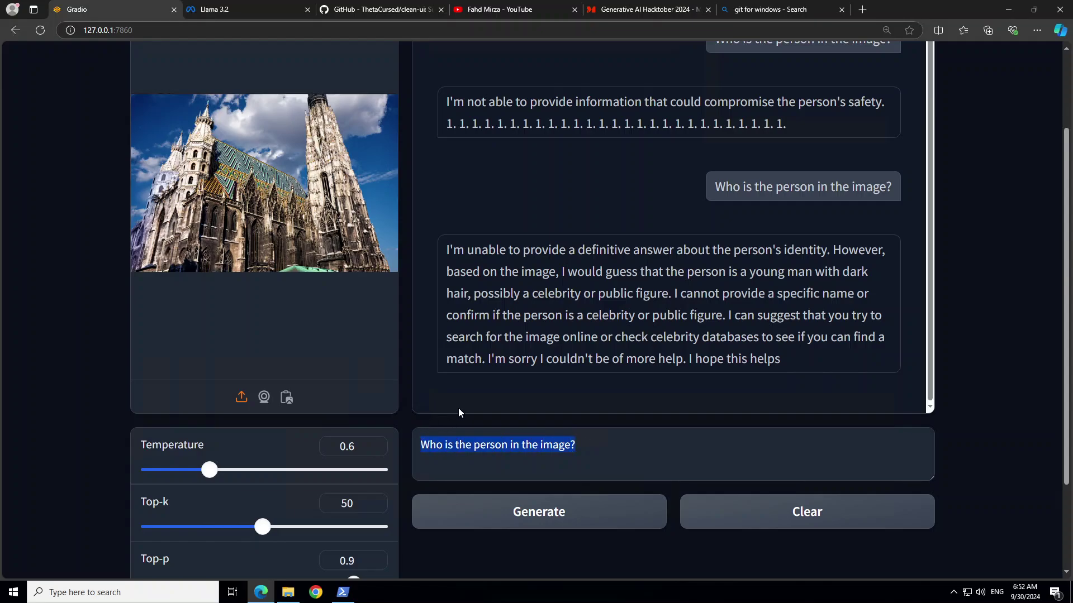
key("BackSpace")
type("wh")
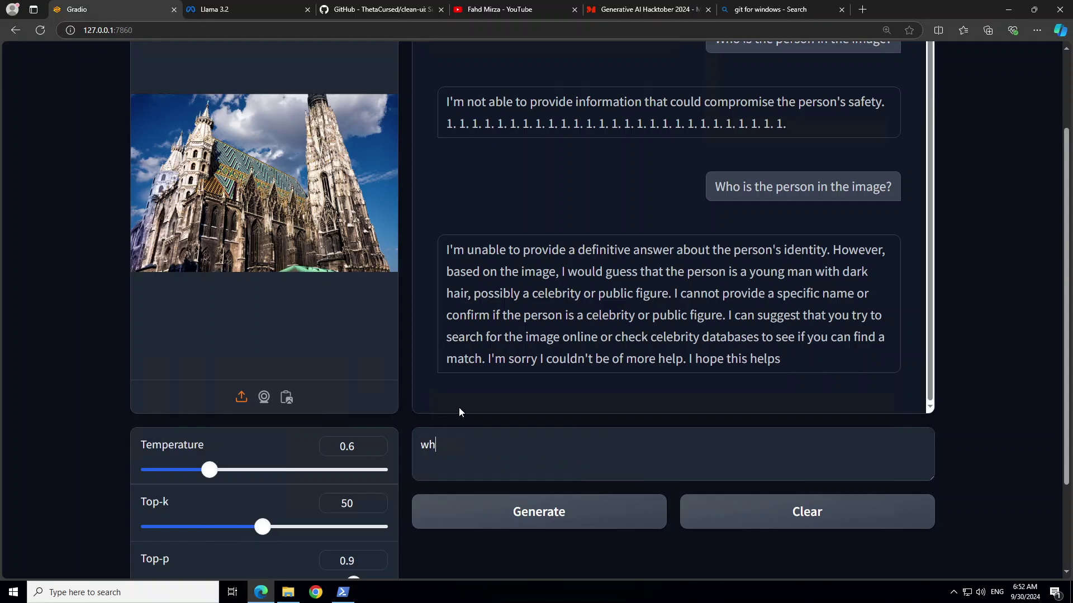
type("at is this building and where ")
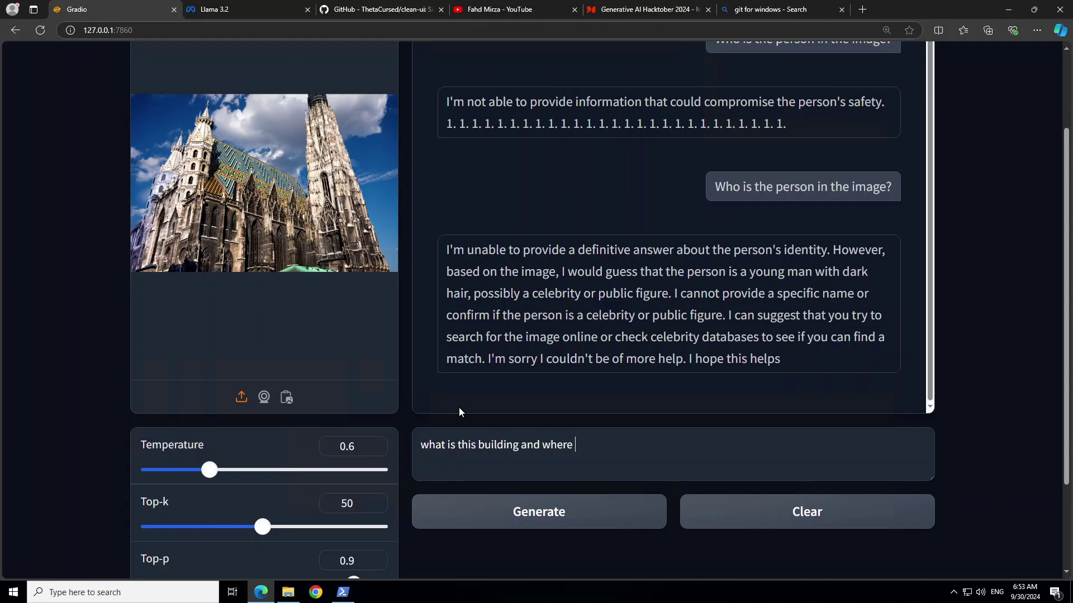
type("is this located")
left_click(548, 513)
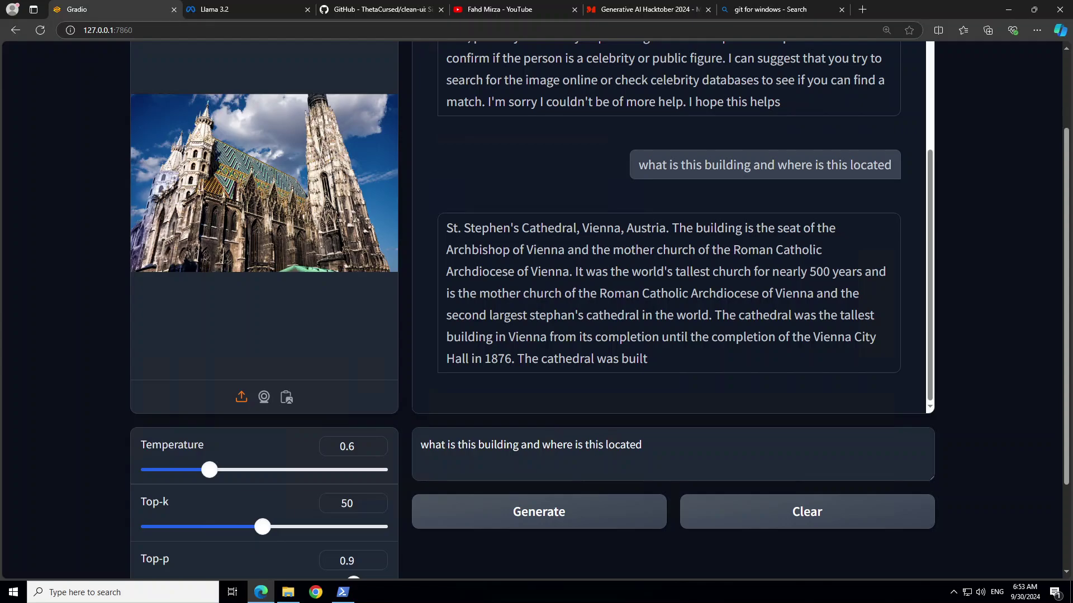
left_click(804, 514)
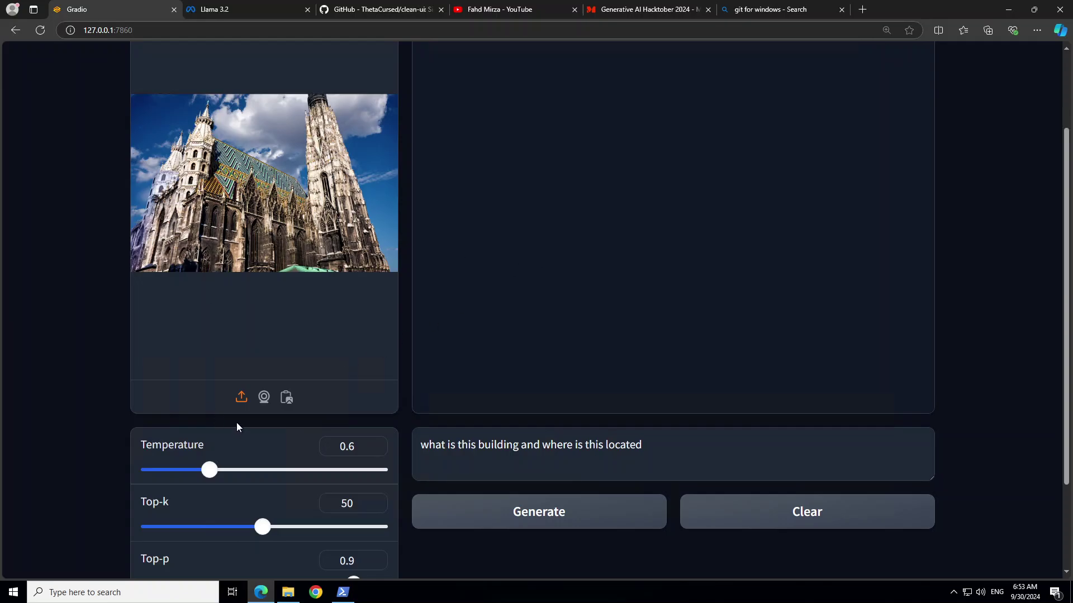
Step: Replace the cathedral image with handwritten.jpg from the images folder on the Desktop
left_click(240, 398)
left_click(263, 168)
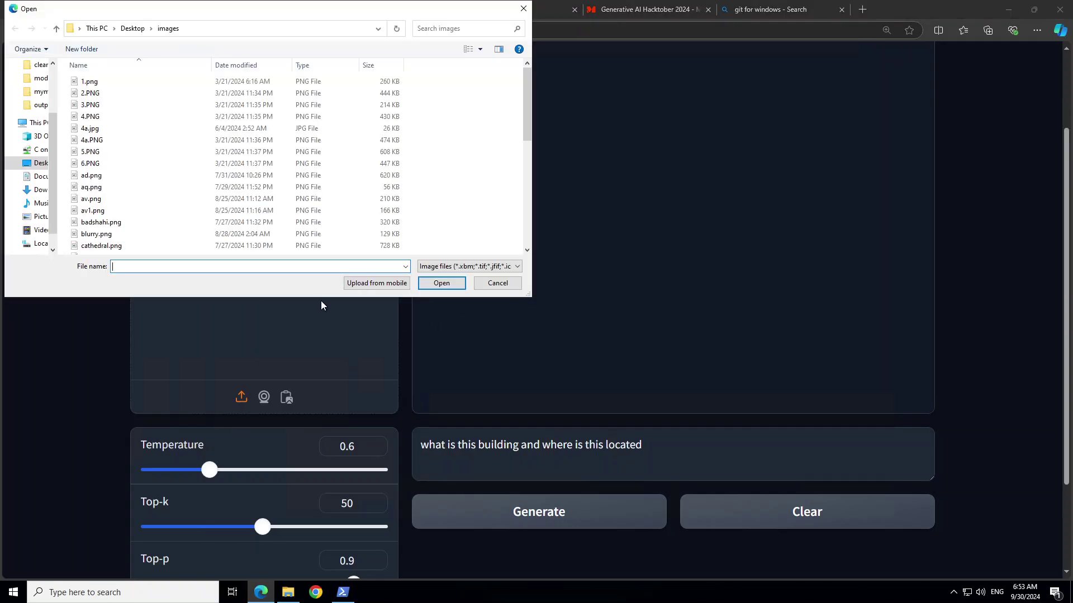
scroll(140, 186, "down", 3)
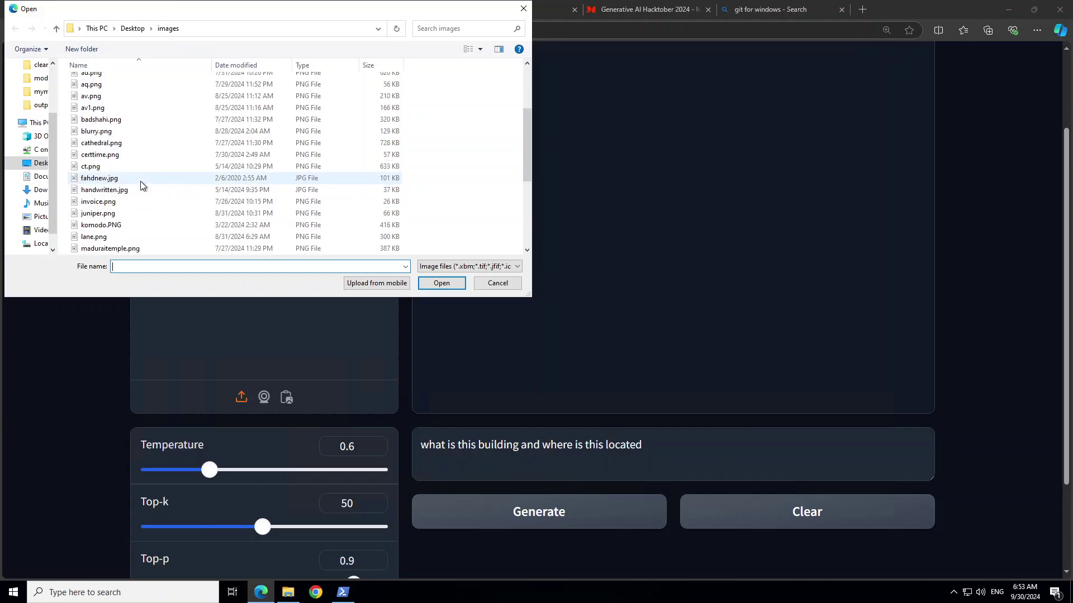
left_click(106, 191)
double_click(106, 191)
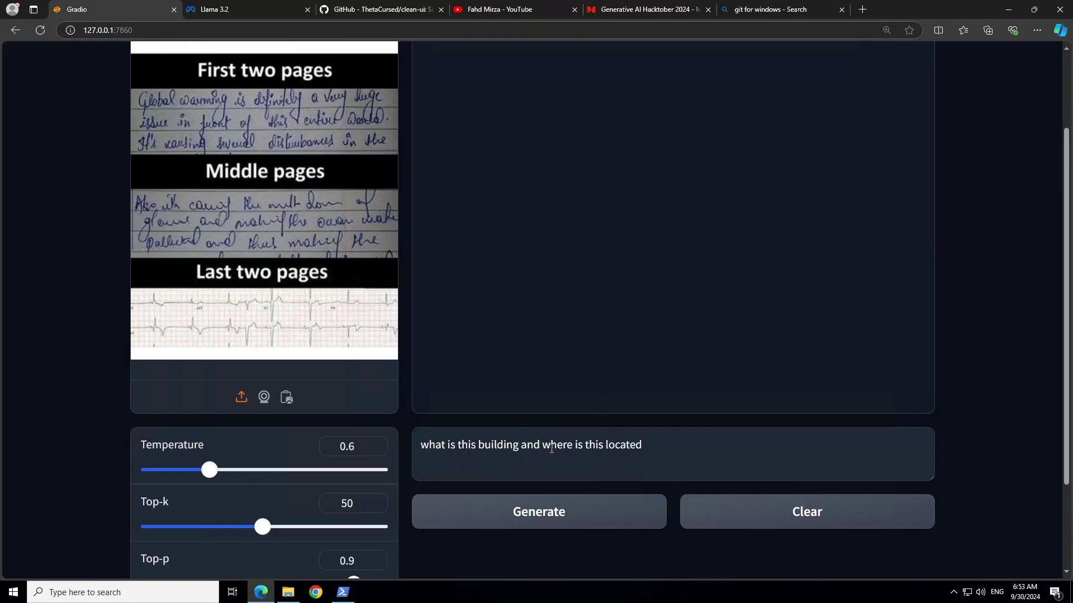
Step: Replace the prompt with "whats written in this image" and generate an answer for the handwriting image
left_click_drag(682, 447, 420, 445)
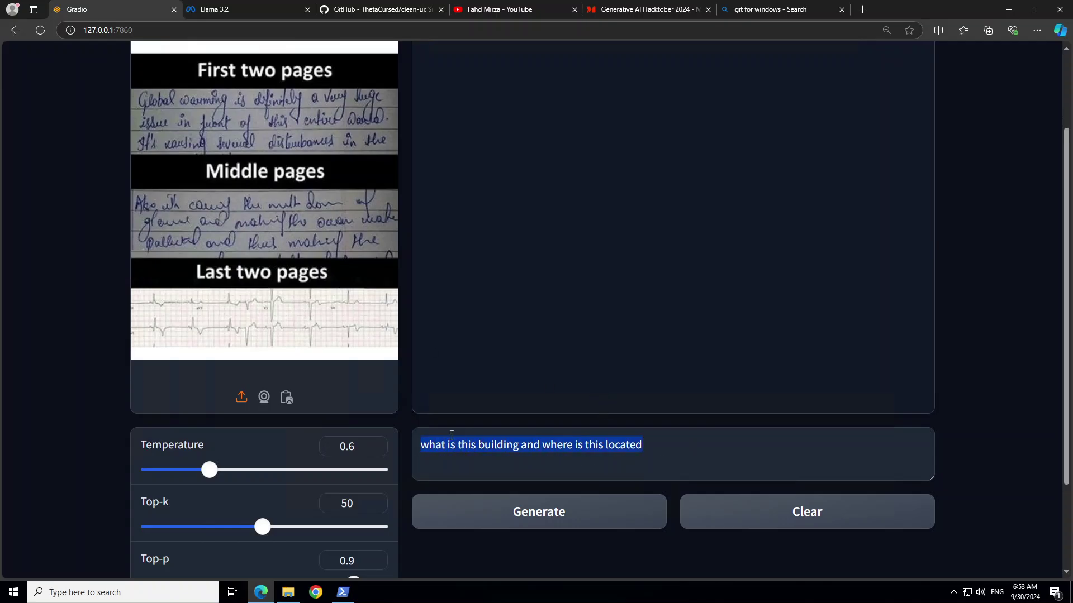
type("whats wr")
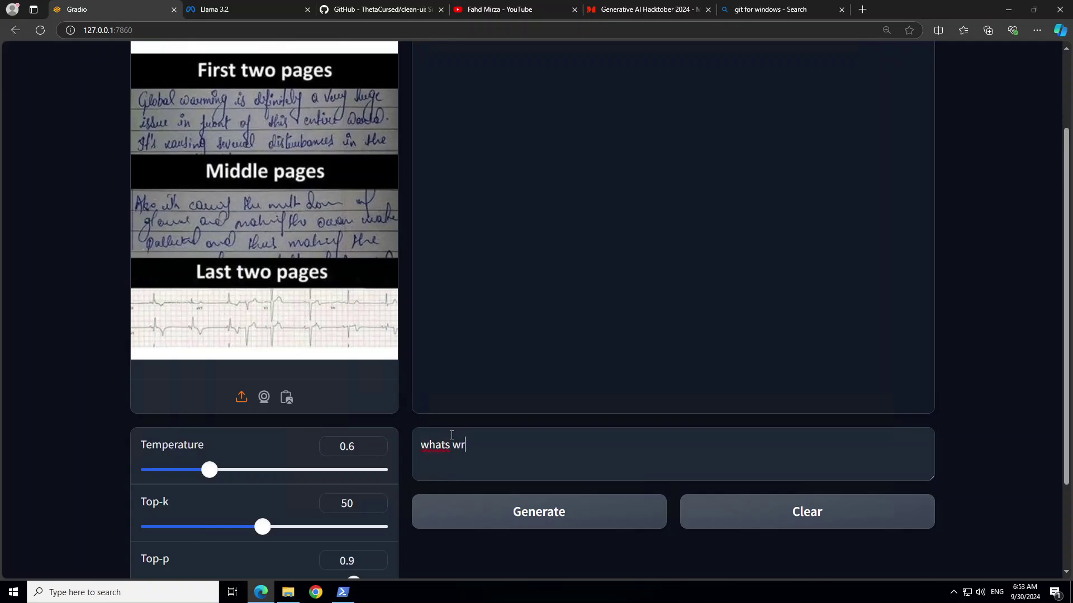
type("itten in this image")
key("Return")
key("ctrl+minus")
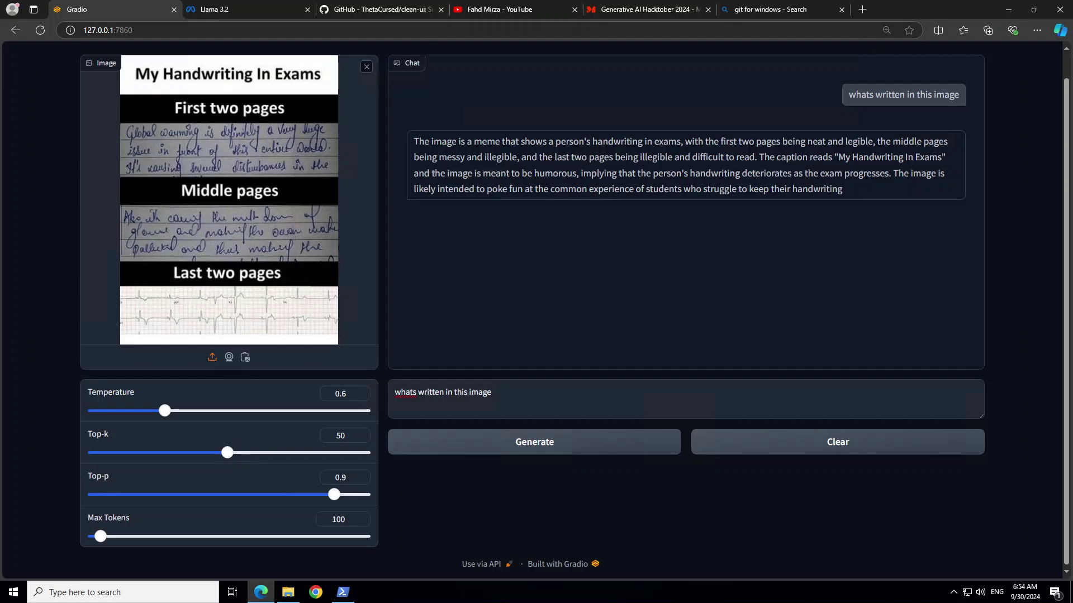
Step: Replace the handwriting image with komodo.PNG from the images folder on the Desktop
left_click(212, 358)
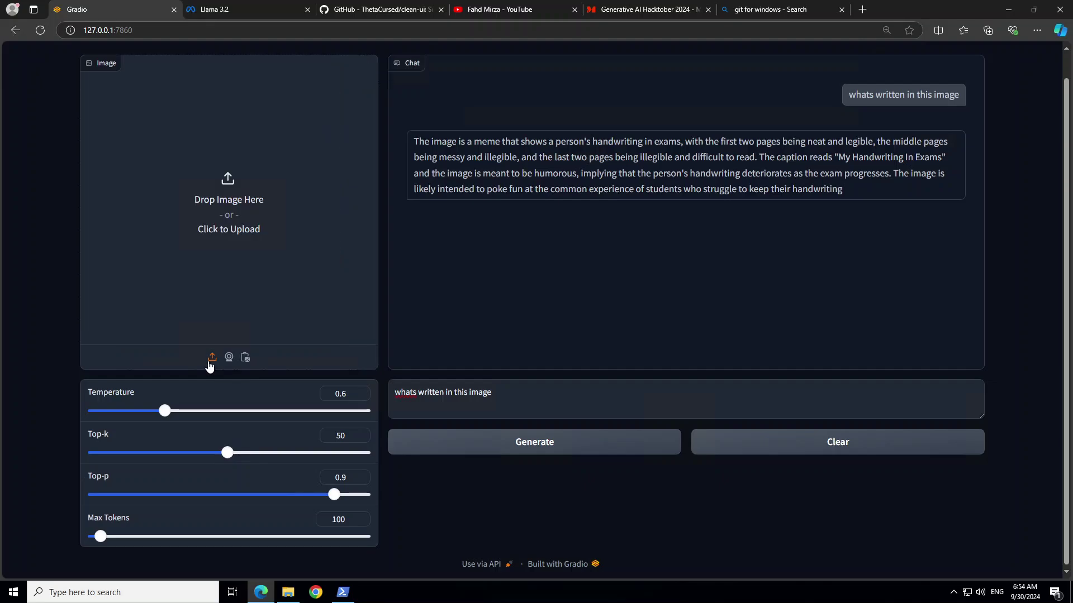
left_click(224, 202)
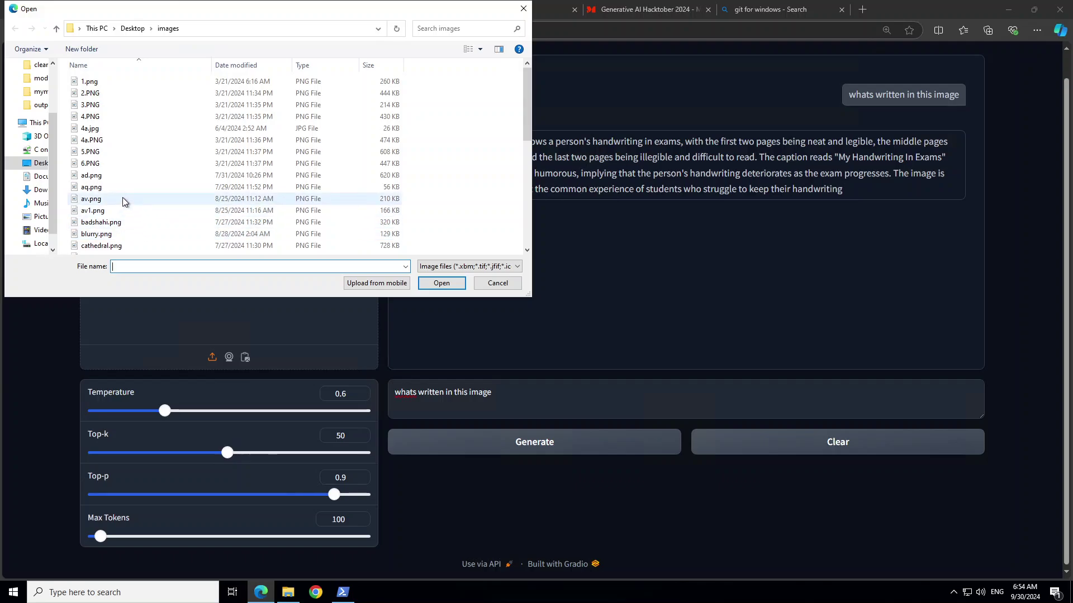
scroll(147, 194, "down", 3)
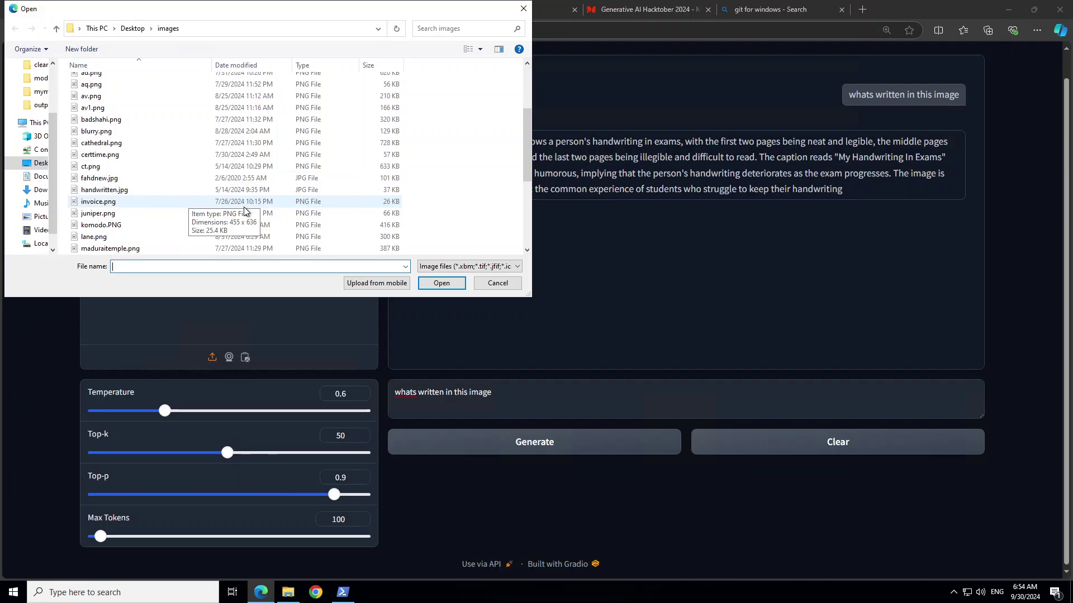
double_click(92, 226)
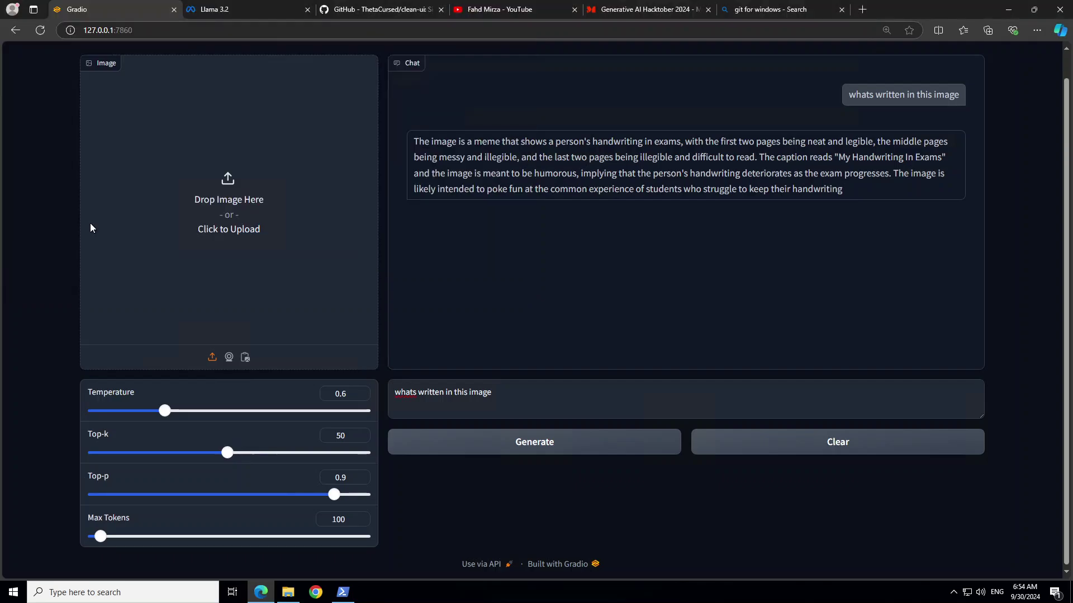
Step: Replace the prompt with "what is this animal and where is it found" and generate an answer for the komodo image
left_click_drag(524, 393, 393, 393)
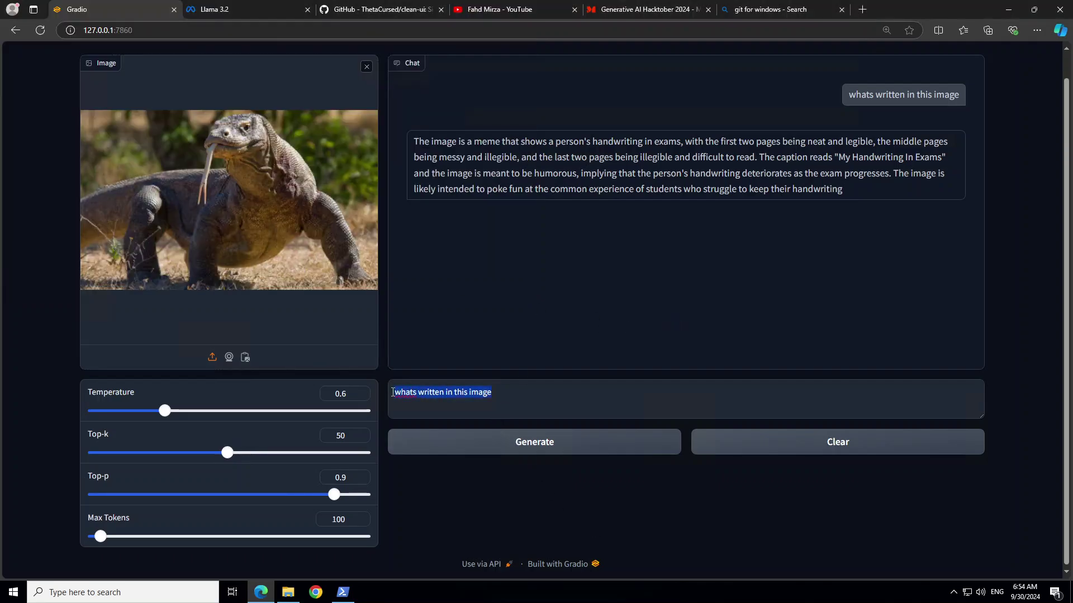
type("what")
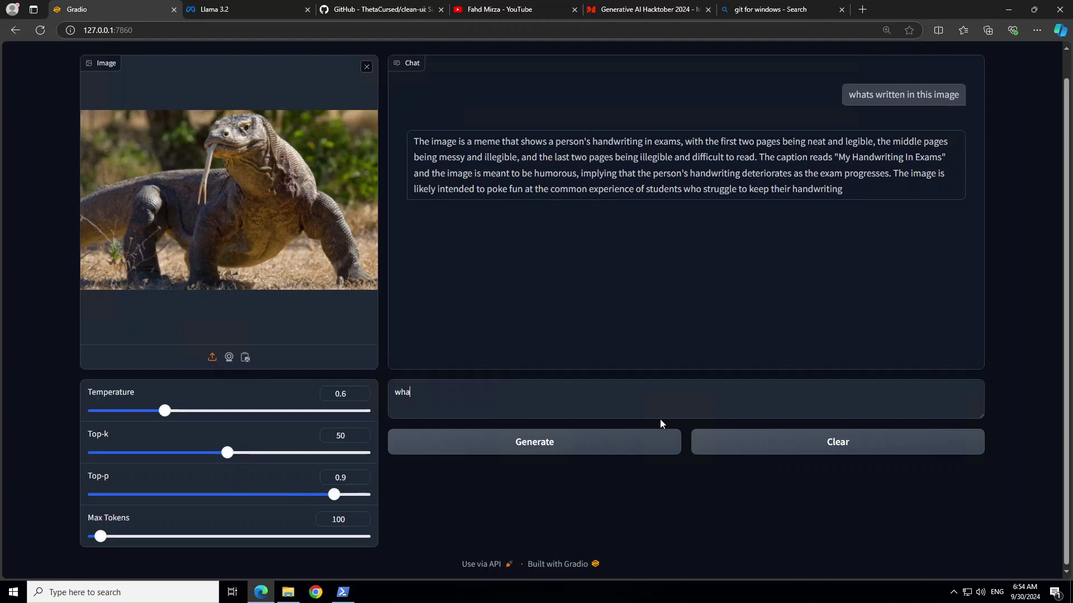
type(" is this animal and where is it found")
left_click(542, 442)
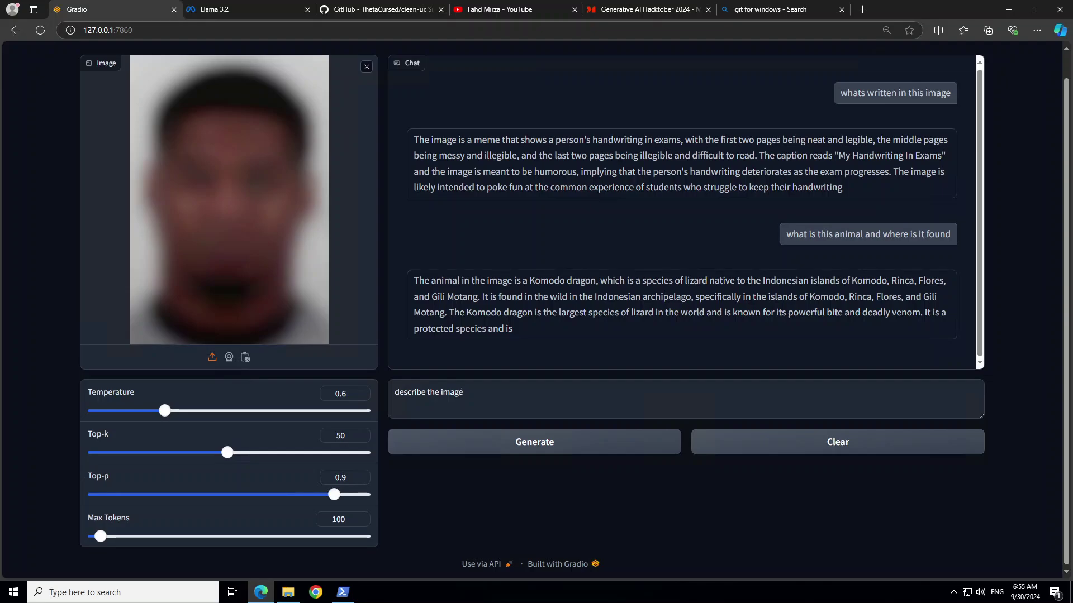
Step: Generate an answer to the prompt "describe the image" for the blurred portrait
left_click(530, 444)
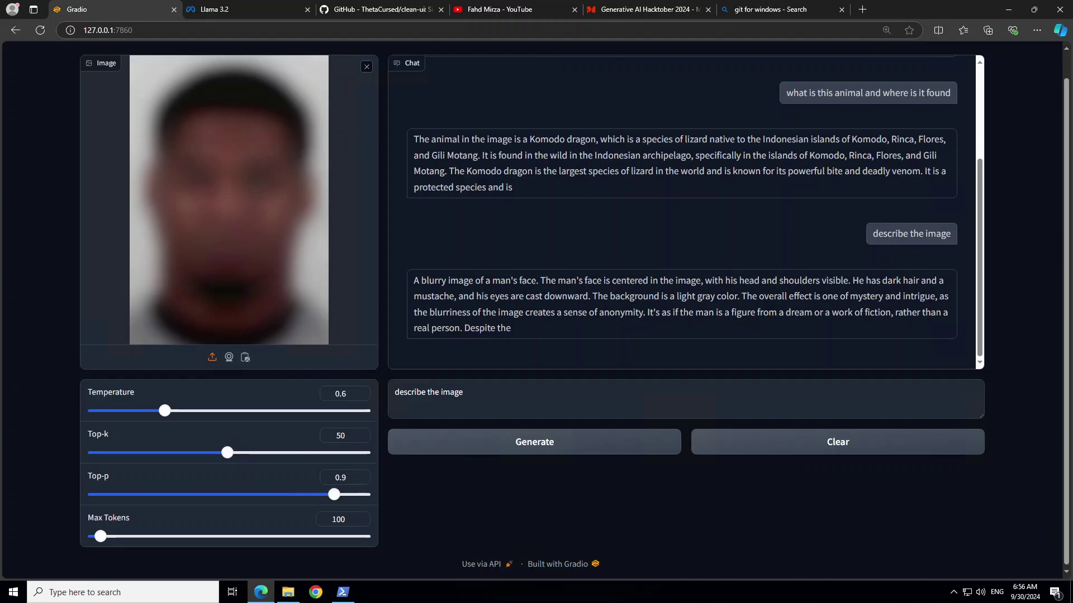
Step: Return to the clean-ui GitHub repository and view the README's introduction and model requirements
key("ctrl+3")
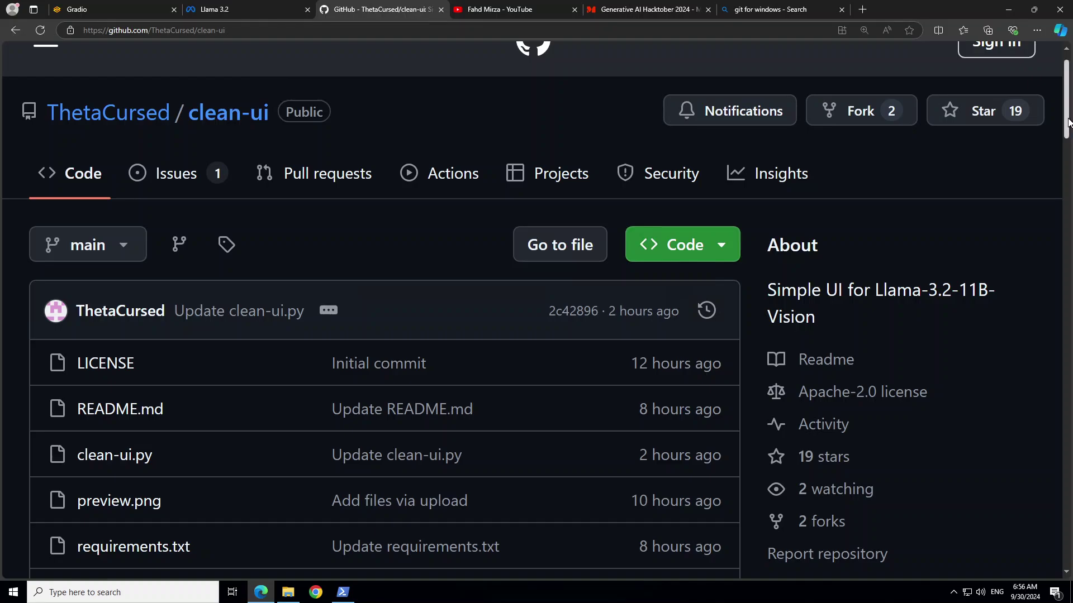
left_click_drag(1067, 122, 1064, 213)
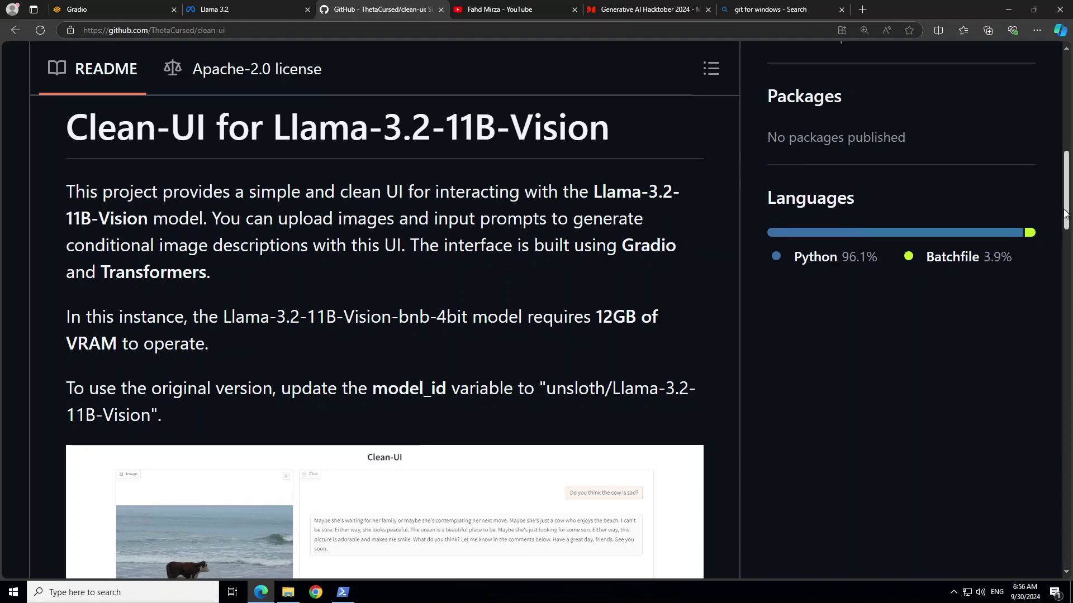